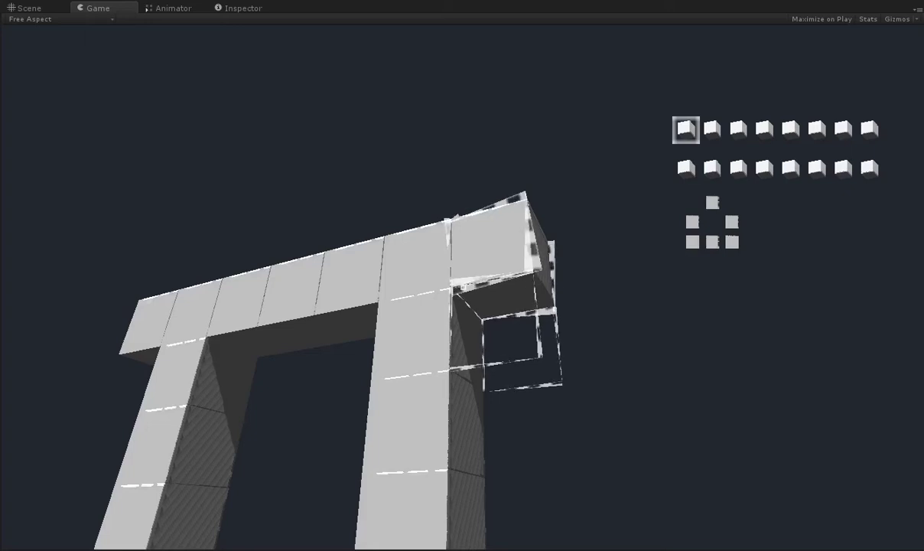
# - Tint the first block type dark brown, recolouring the whole arch from white
pyautogui.press('a')
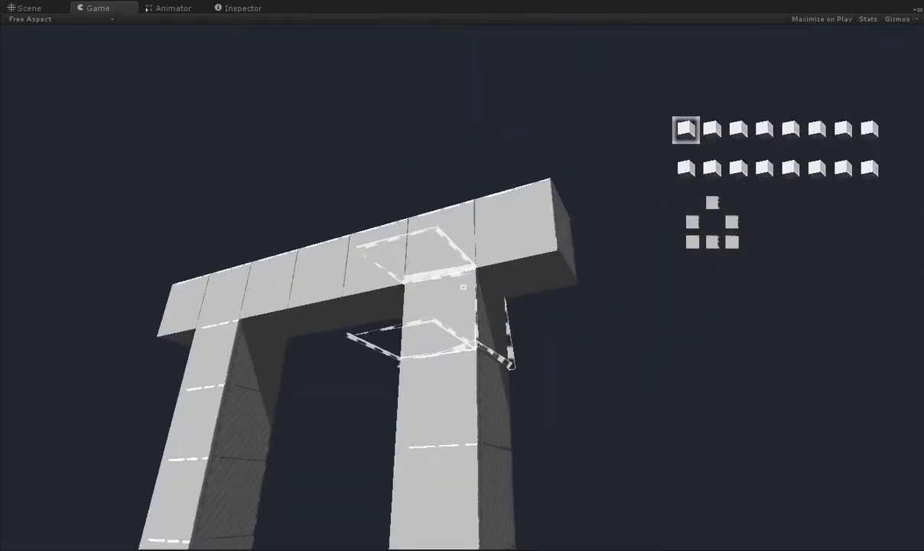
pyautogui.press('Tab')
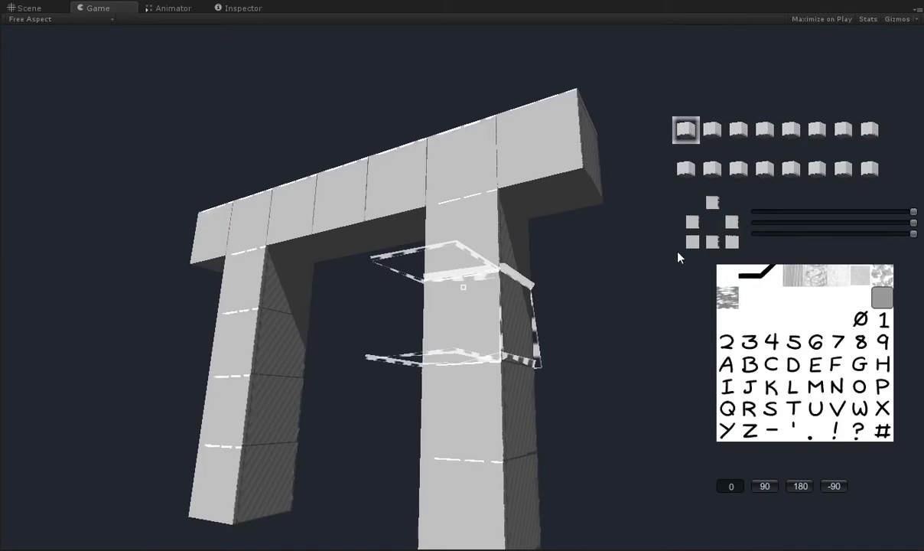
pyautogui.click(834, 234)
pyautogui.click(844, 222)
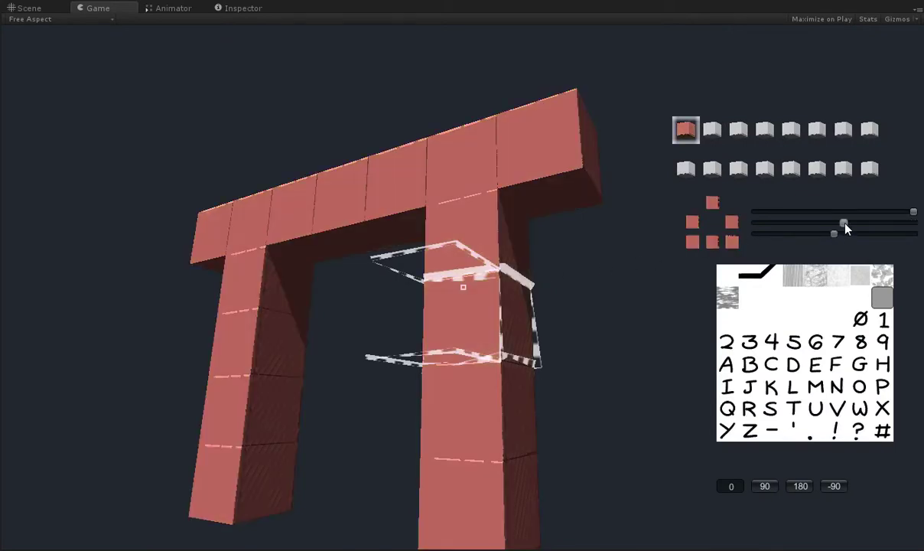
pyautogui.click(851, 212)
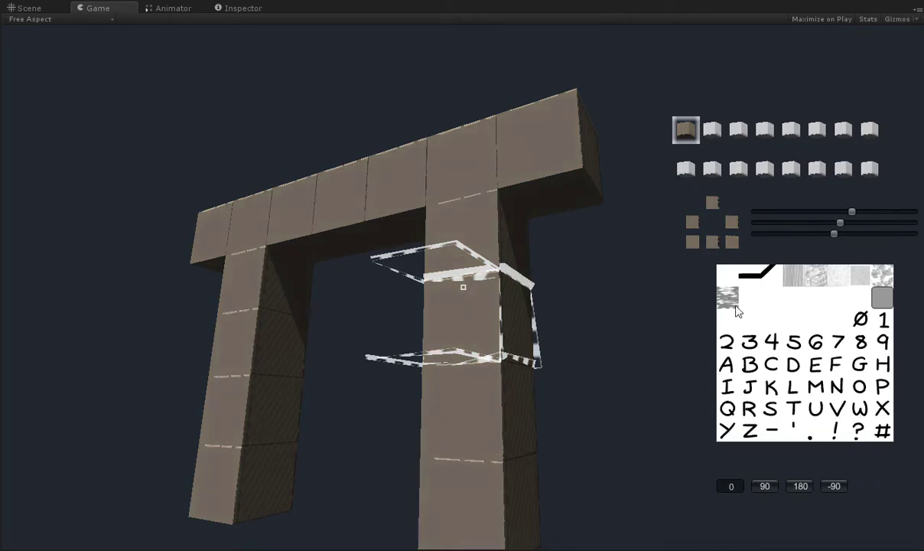
# - Apply the wood-grain texture to the first block type, rotate it 90 degrees, and set the front and opposite side faces to 0
pyautogui.click(795, 277)
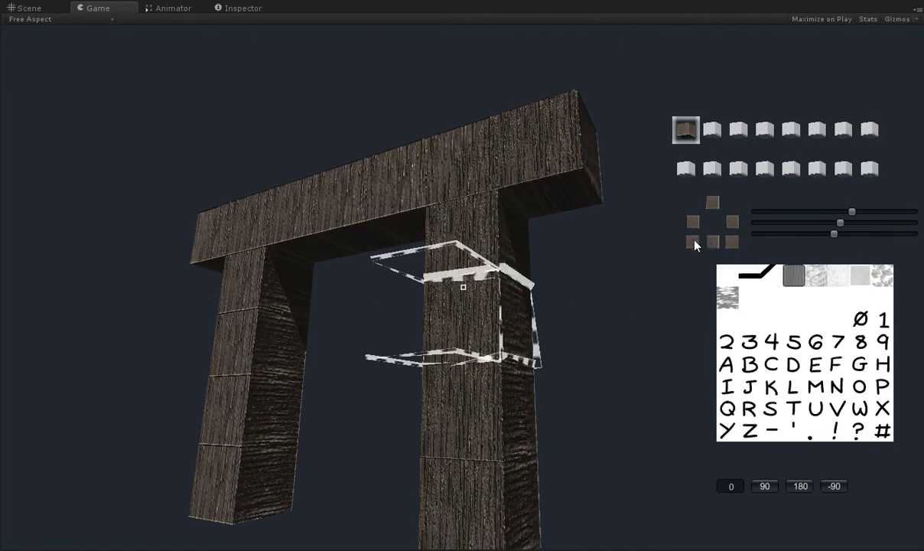
pyautogui.click(765, 486)
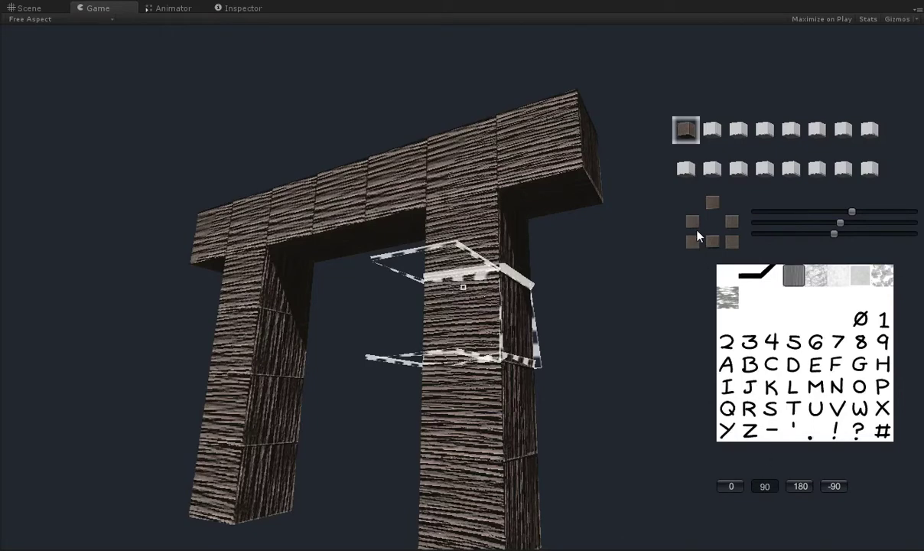
pyautogui.click(732, 486)
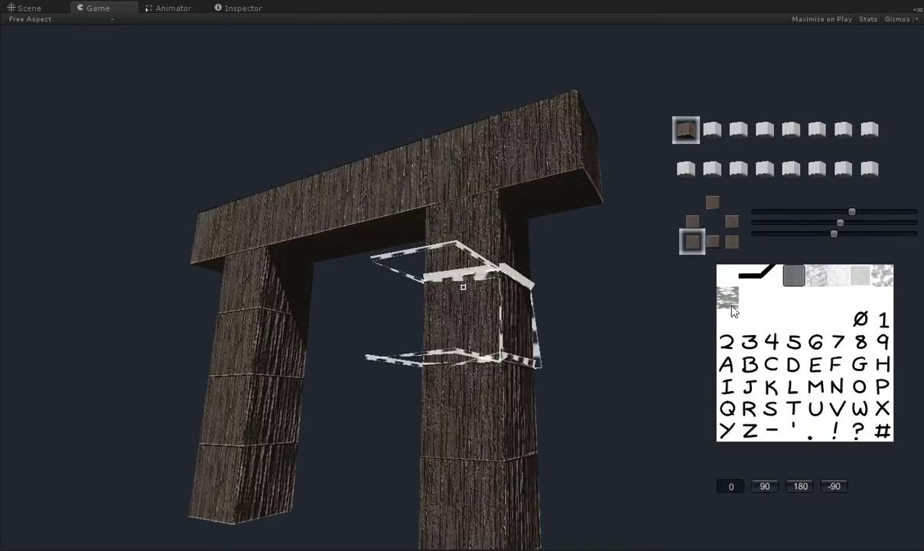
pyautogui.click(732, 242)
pyautogui.click(731, 489)
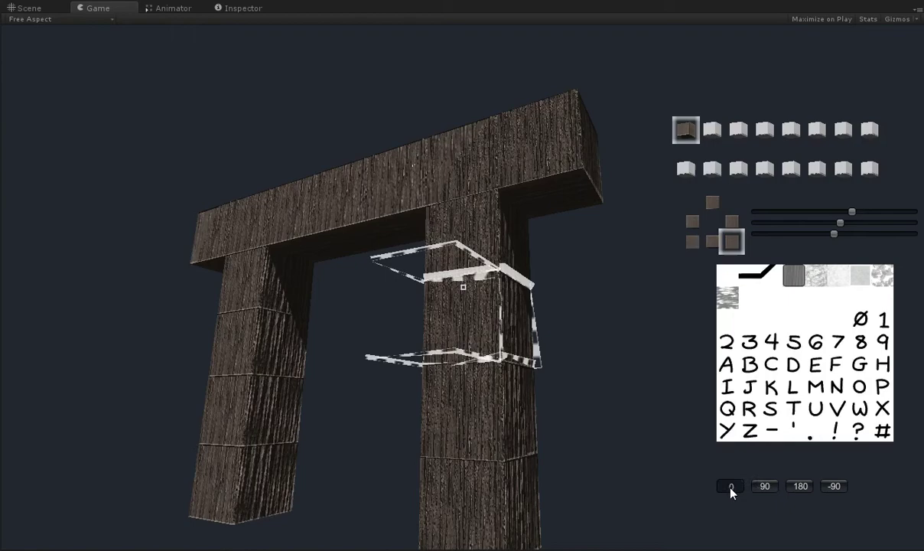
# - Examine the wood grain direction on the arch's posts and beam from different angles
pyautogui.press('a')
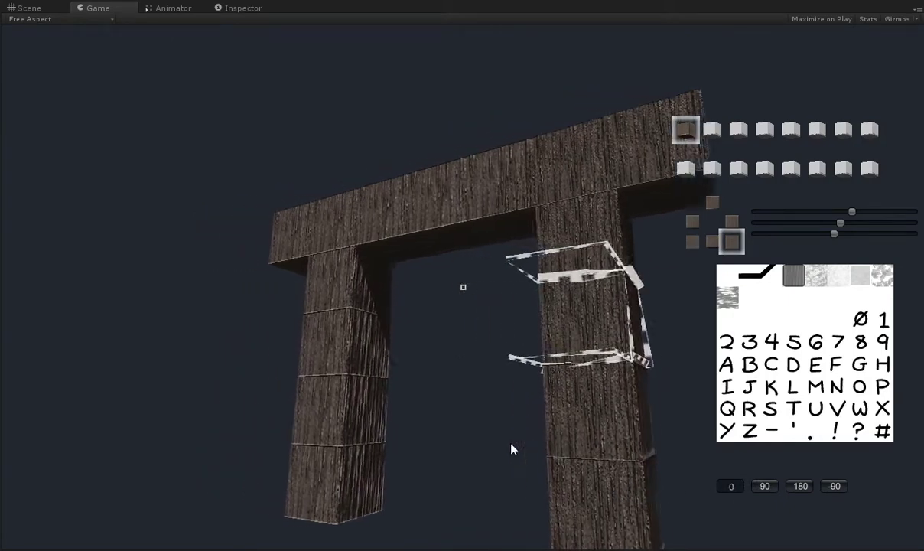
pyautogui.press('d')
pyautogui.press('w')
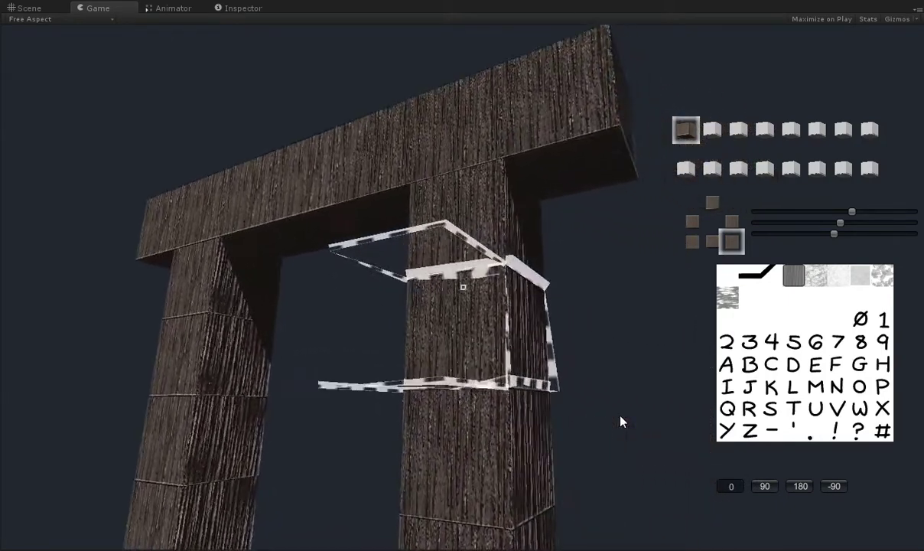
pyautogui.press('s')
pyautogui.press('q')
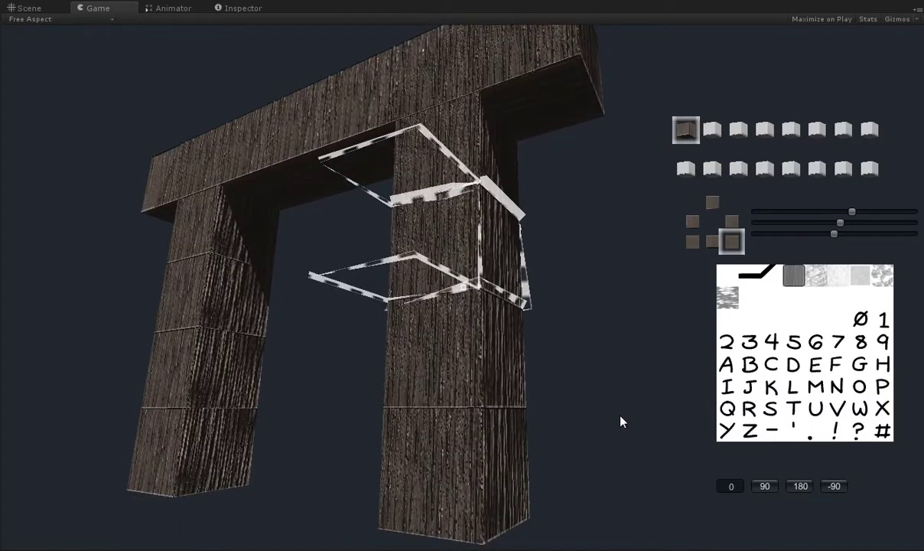
pyautogui.press('a')
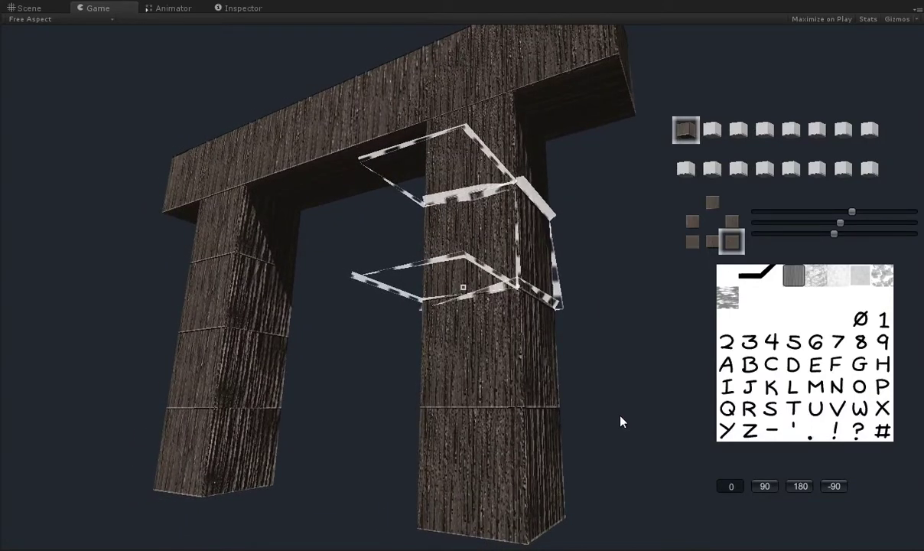
pyautogui.press('a')
pyautogui.press('d')
pyautogui.press('a')
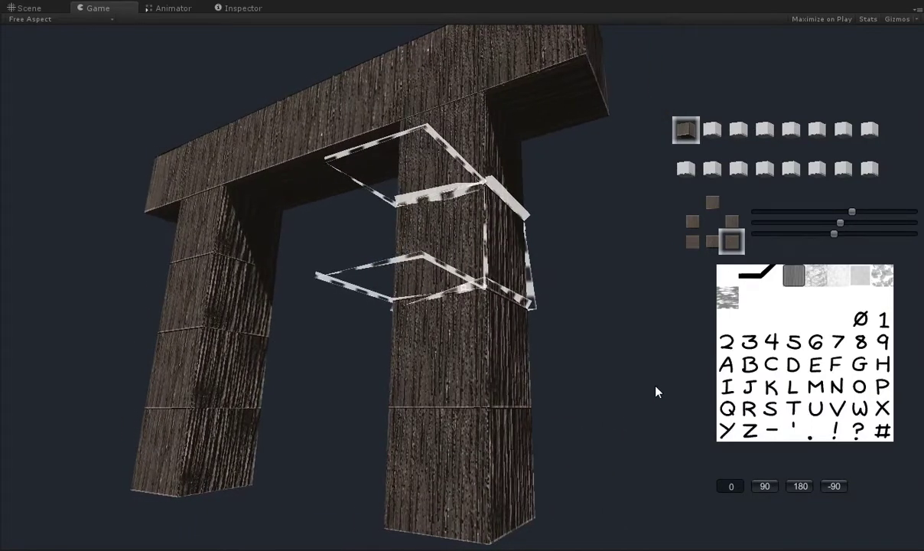
# - Remove the arch's top beam blocks, leaving only the two posts standing
pyautogui.press('Tab')
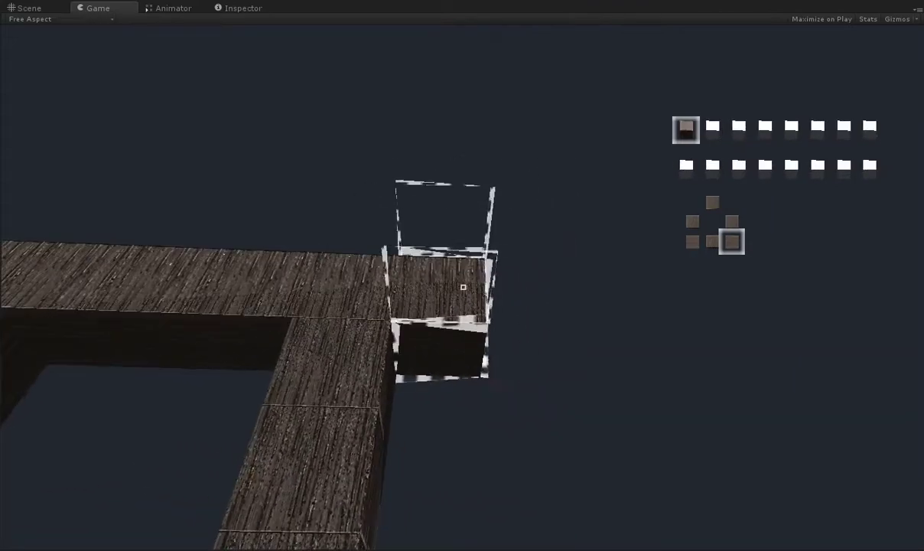
pyautogui.click(463, 287)
pyautogui.click(463, 287)
pyautogui.click(463, 287)
pyautogui.moveTo(462, 287); pyautogui.dragTo(462, 287, button='right')
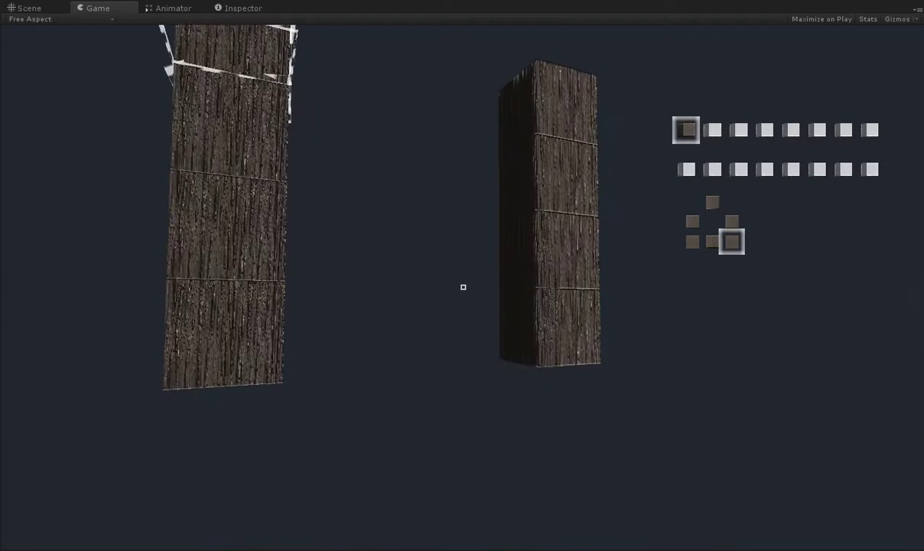
# - Build a seven-block beam of the second block type across both posts, overhanging one block at each end
pyautogui.scroll(-1, 463, 287)
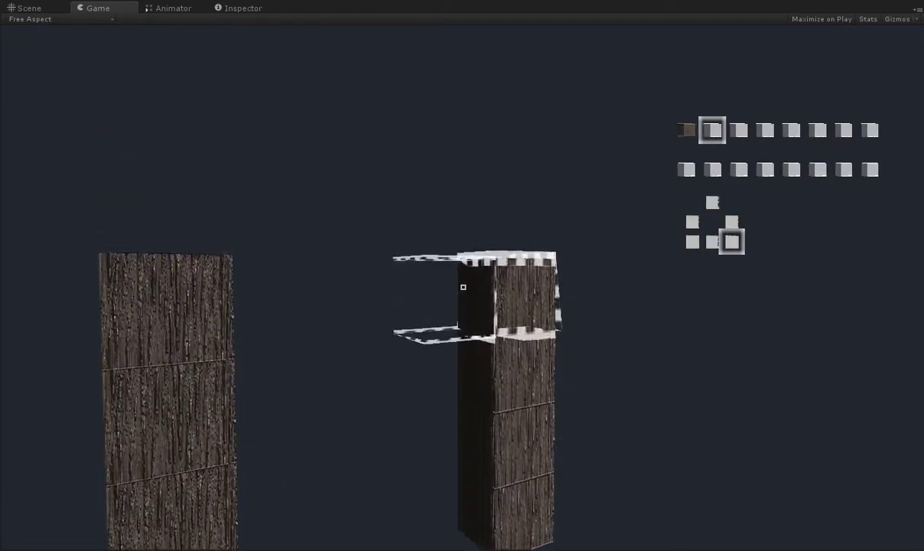
pyautogui.rightClick(463, 287)
pyautogui.rightClick(463, 287)
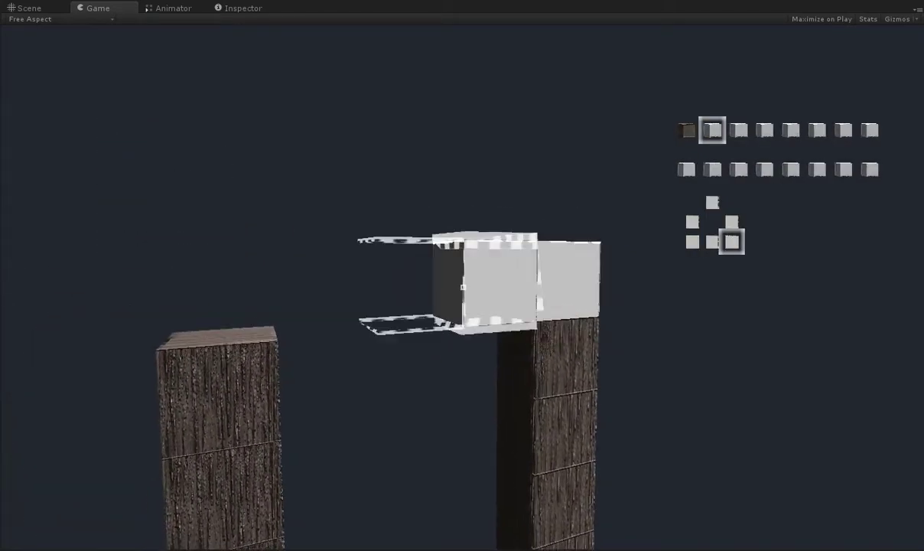
pyautogui.rightClick(462, 287)
pyautogui.rightClick(463, 287)
pyautogui.rightClick(463, 287)
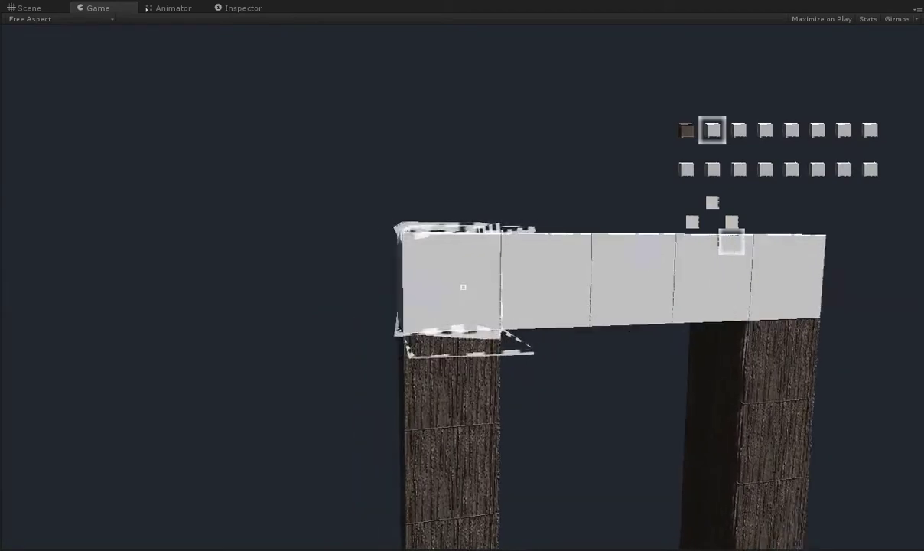
pyautogui.rightClick(463, 287)
pyautogui.moveTo(462, 286); pyautogui.dragTo(463, 287, button='right')
pyautogui.press('d')
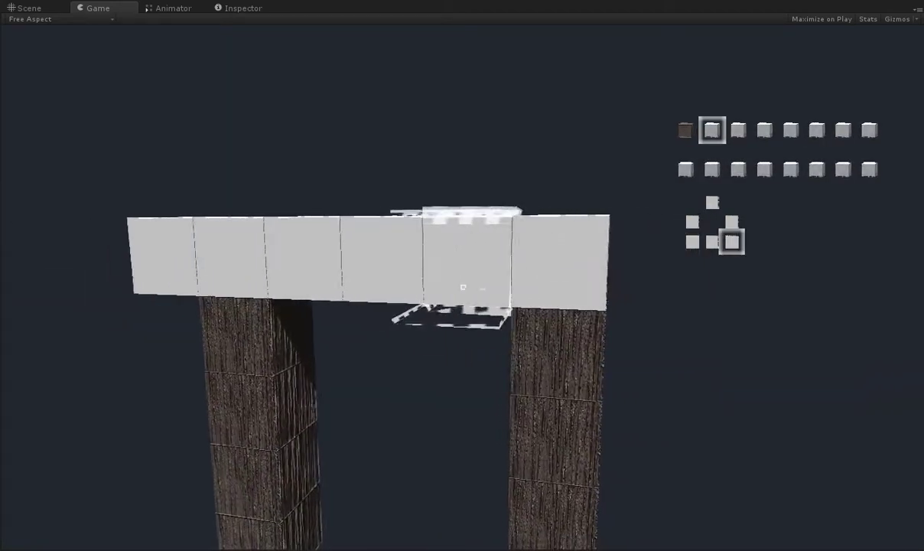
pyautogui.rightClick(463, 287)
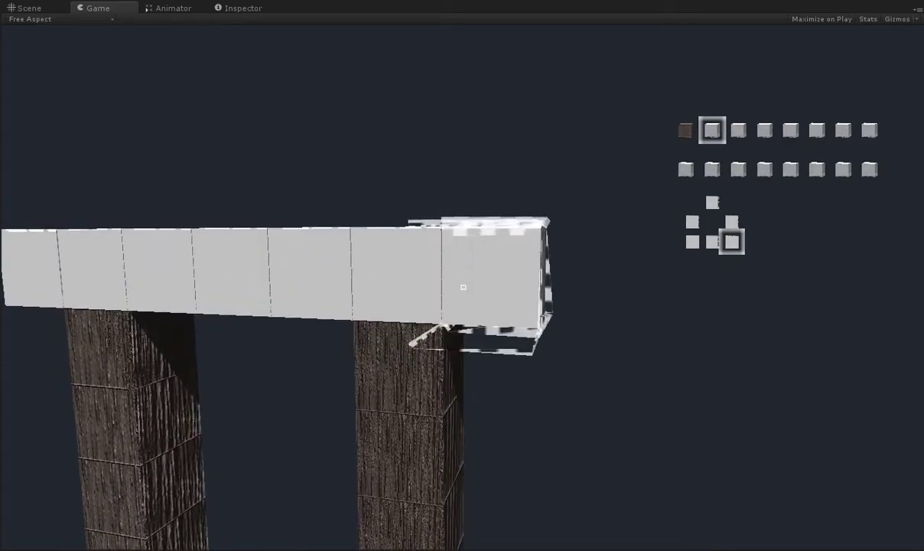
# - Tint all faces of the second block type brown to match the posts
pyautogui.press('Tab')
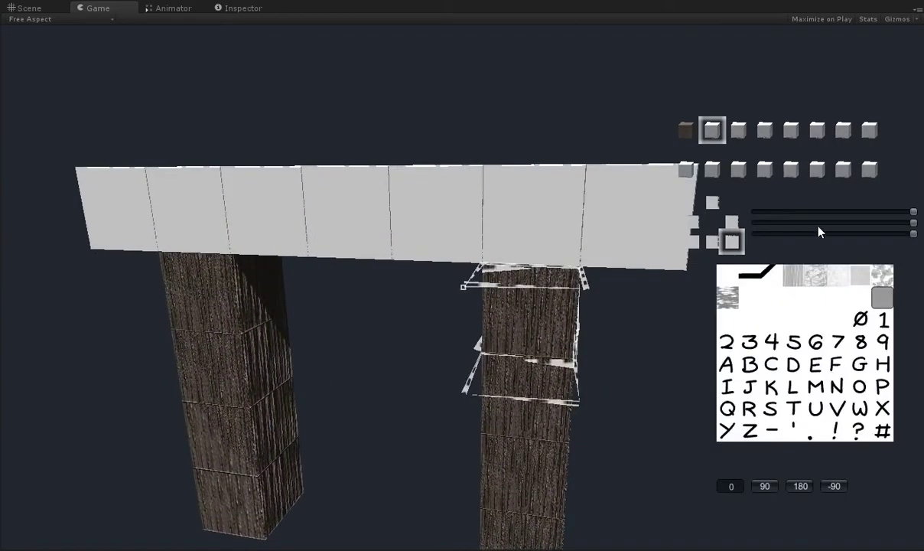
pyautogui.click(850, 222)
pyautogui.click(857, 212)
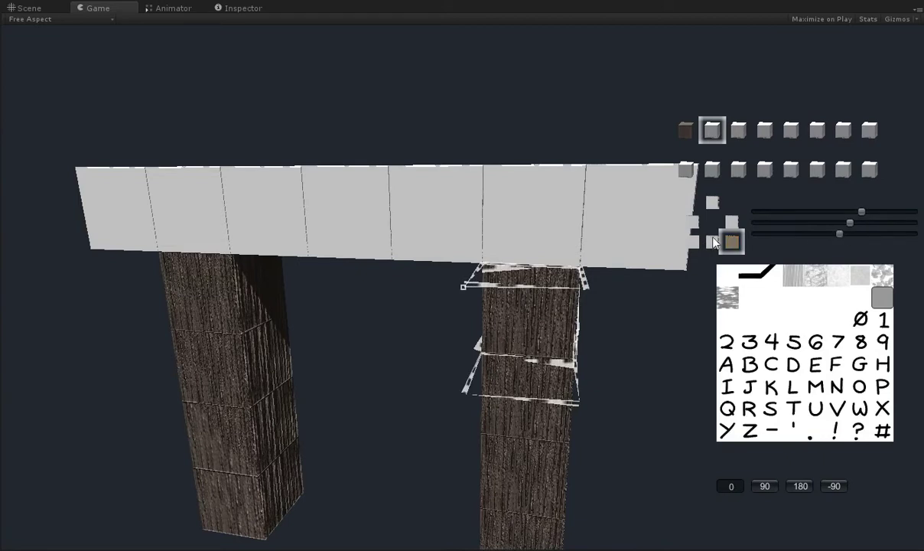
pyautogui.click(838, 233)
pyautogui.click(846, 222)
pyautogui.click(852, 212)
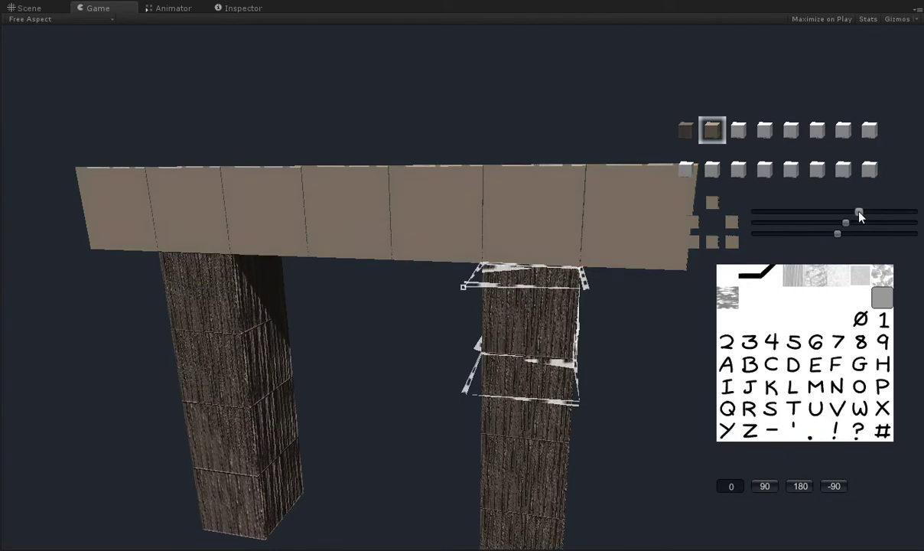
# - Apply the wood-grain texture to the second block type and rotate it 90 degrees so the beam's grain runs horizontally
pyautogui.click(796, 278)
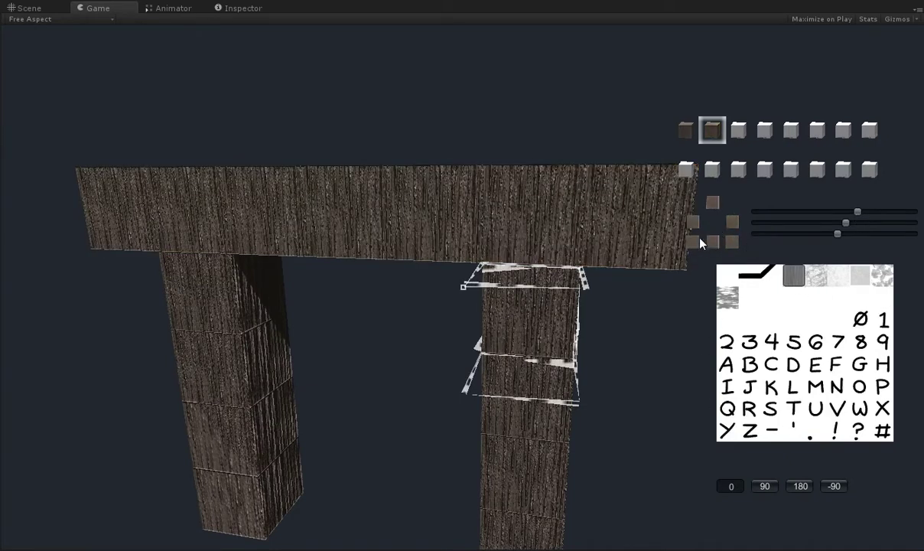
pyautogui.click(760, 486)
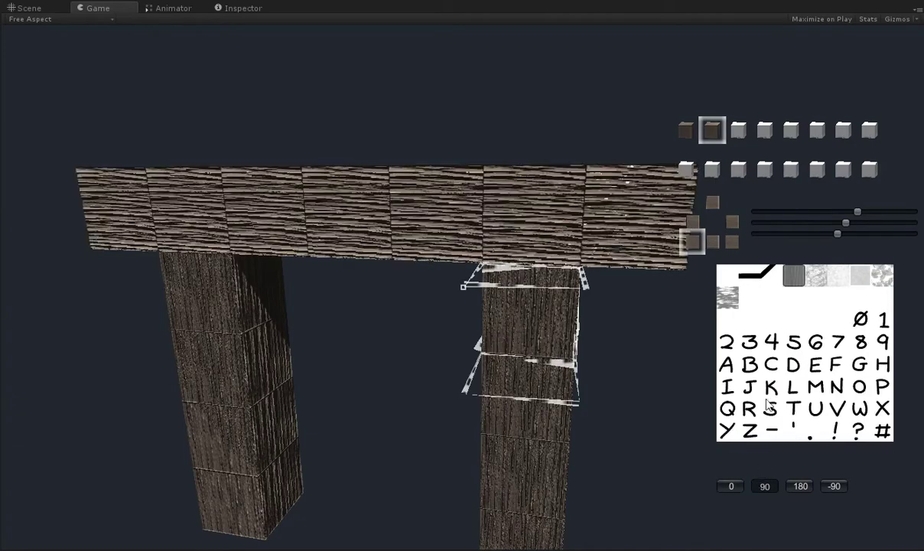
pyautogui.click(734, 242)
# - Using the third block type, stack a four-block column against one post's inner side and add a lintel block under the beam
pyautogui.press('q')
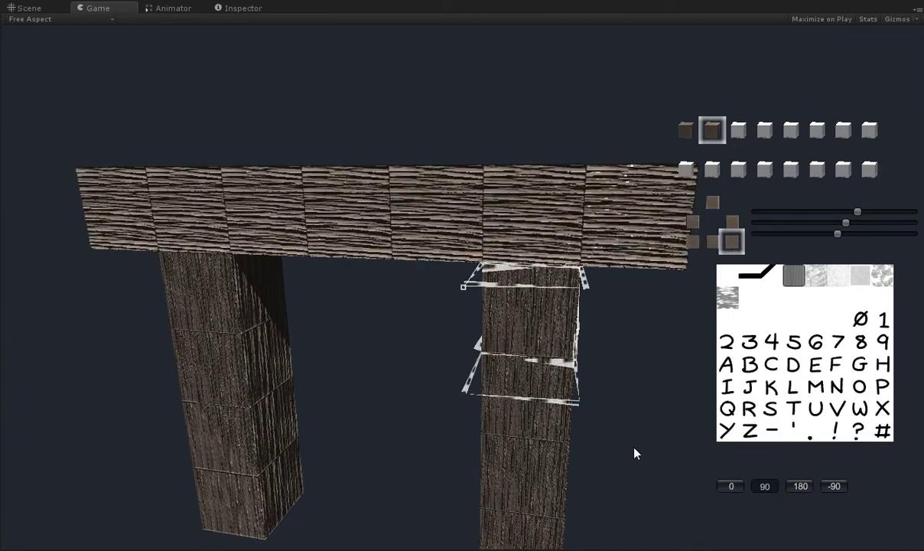
pyautogui.press('w')
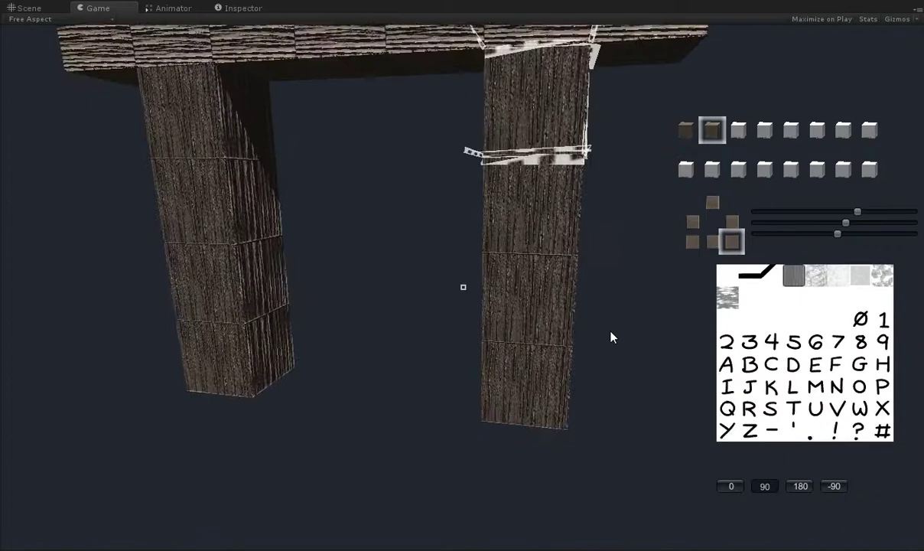
pyautogui.press('s')
pyautogui.press('e')
pyautogui.press('Up')
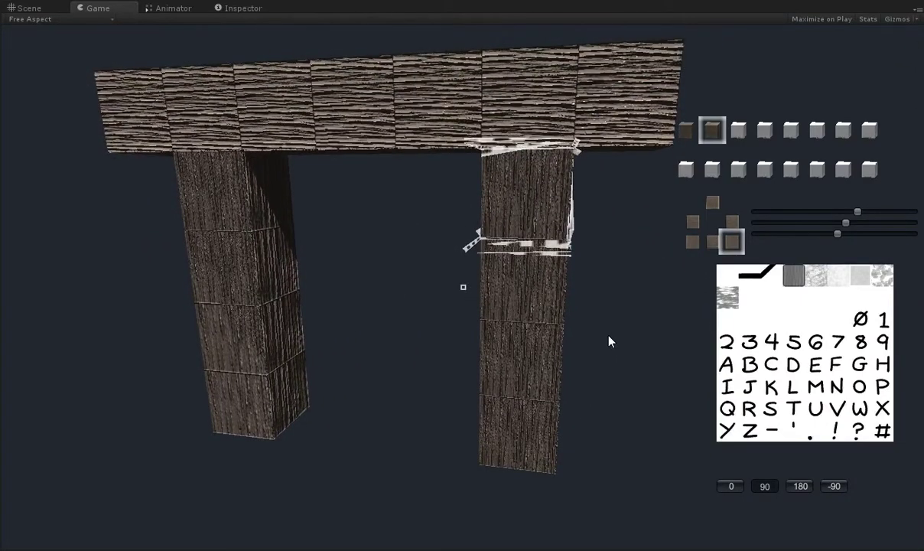
pyautogui.scroll(-1, 609, 341)
pyautogui.press('Tab')
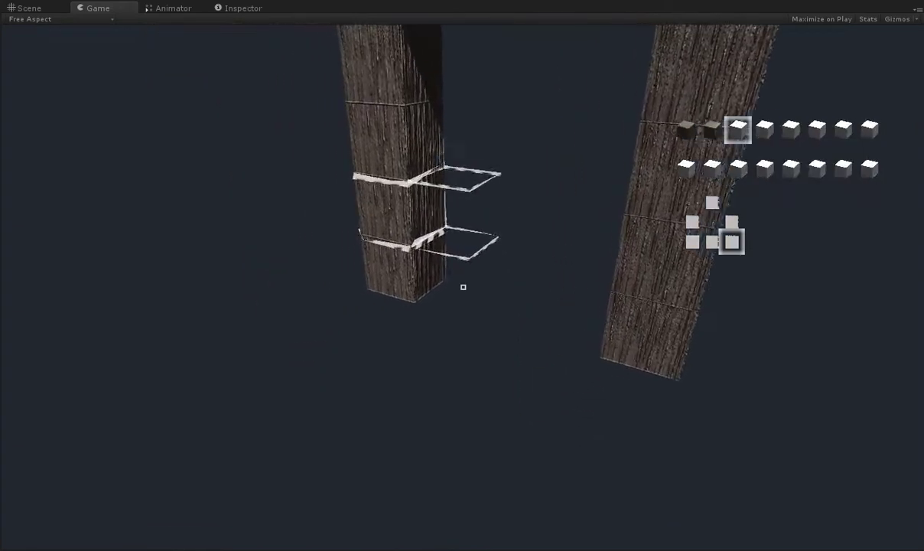
pyautogui.click(463, 287)
pyautogui.click(462, 287)
pyautogui.click(462, 287)
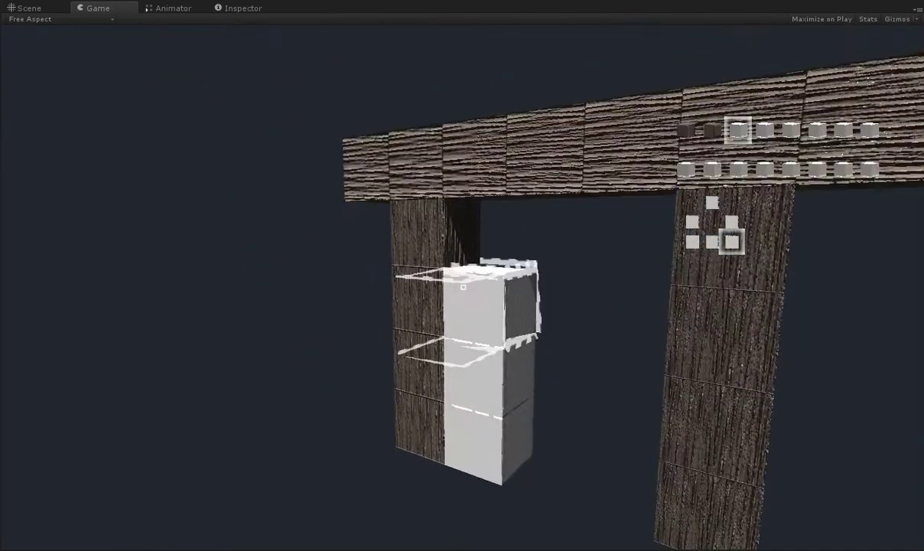
pyautogui.click(463, 287)
pyautogui.click(463, 287)
# - Stack a matching four-block column of the third block type against the other post's inner side, leaving a one-block-wide doorway
pyautogui.press('a')
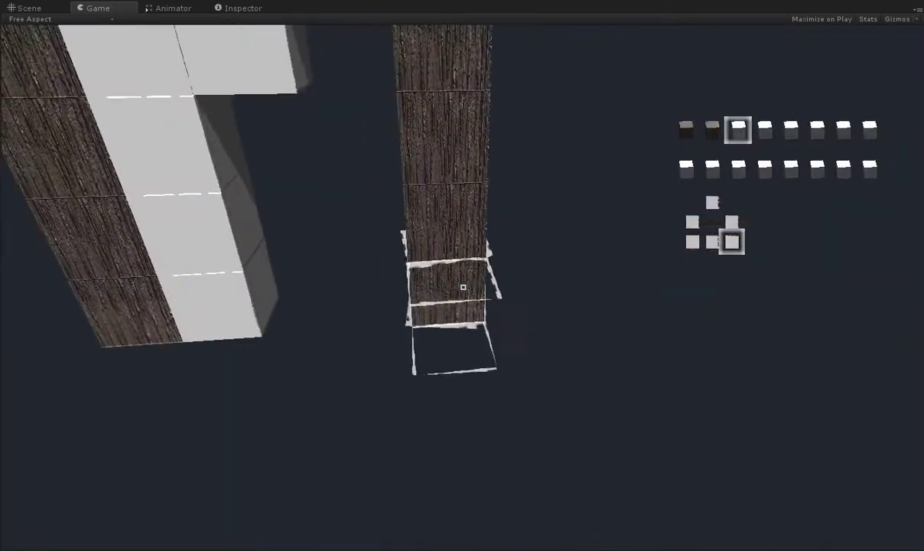
pyautogui.click(463, 287)
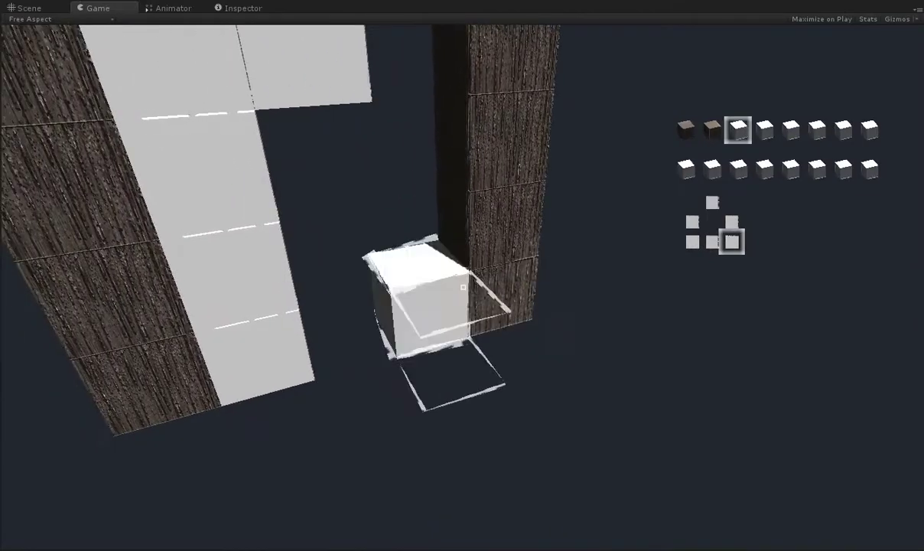
pyautogui.click(463, 287)
pyautogui.click(463, 287)
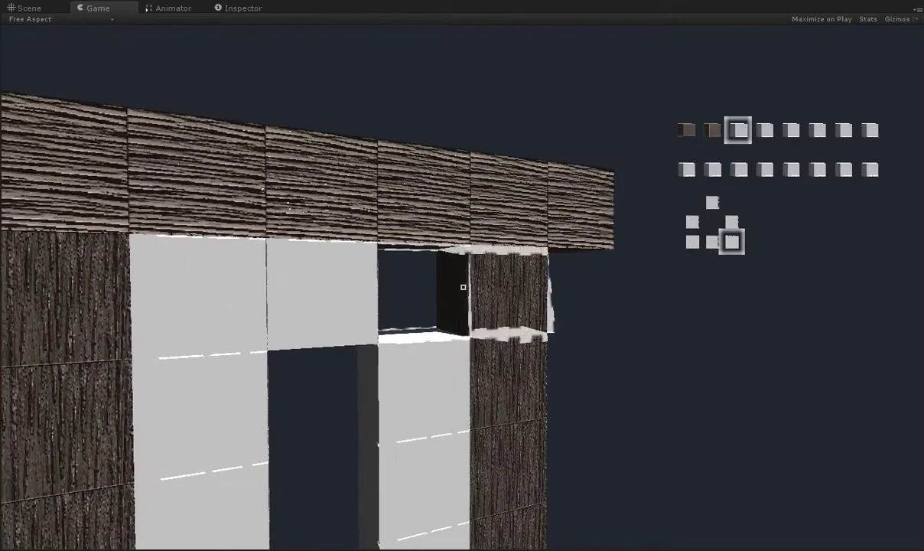
pyautogui.click(462, 286)
# - Apply the framed rough-stone texture to all faces of the third block type after trying the rippled, pebbled and letter F textures
pyautogui.press('Tab')
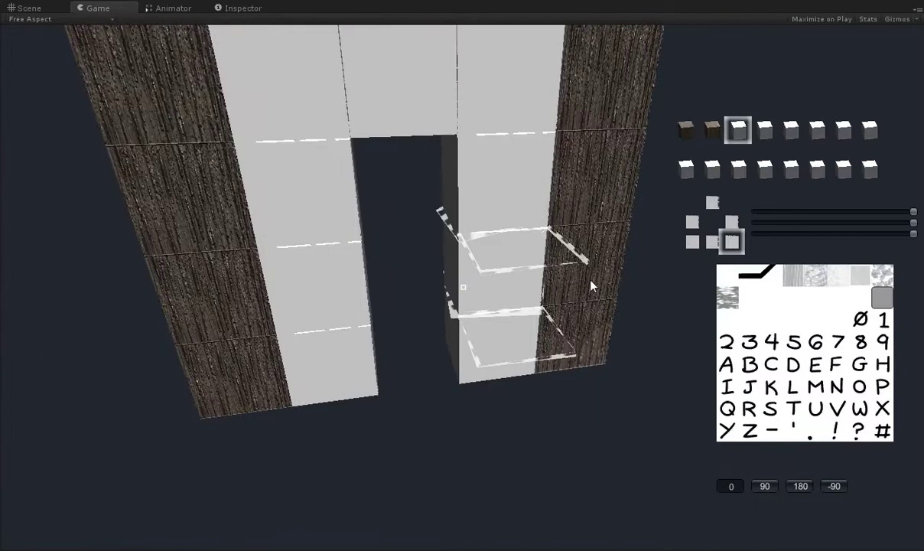
pyautogui.click(731, 300)
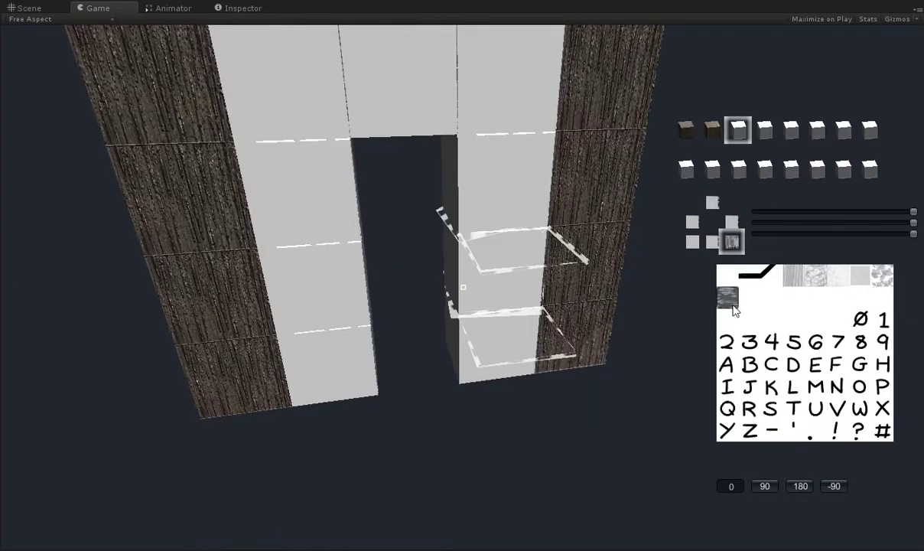
pyautogui.click(709, 225)
pyautogui.click(726, 291)
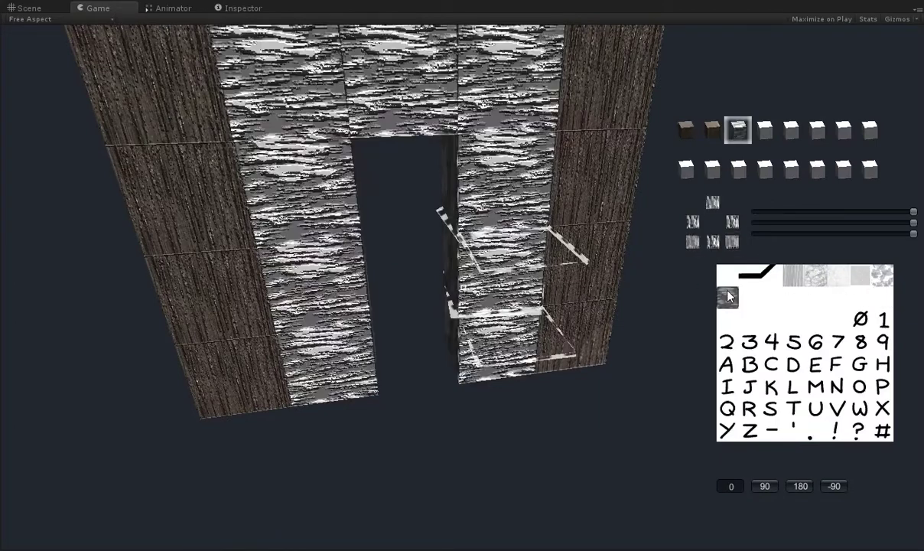
pyautogui.click(881, 277)
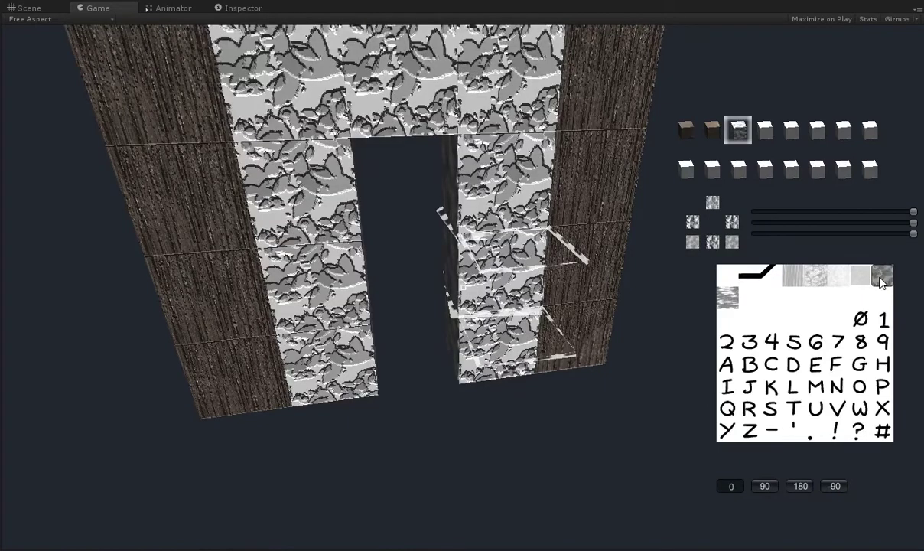
pyautogui.click(860, 276)
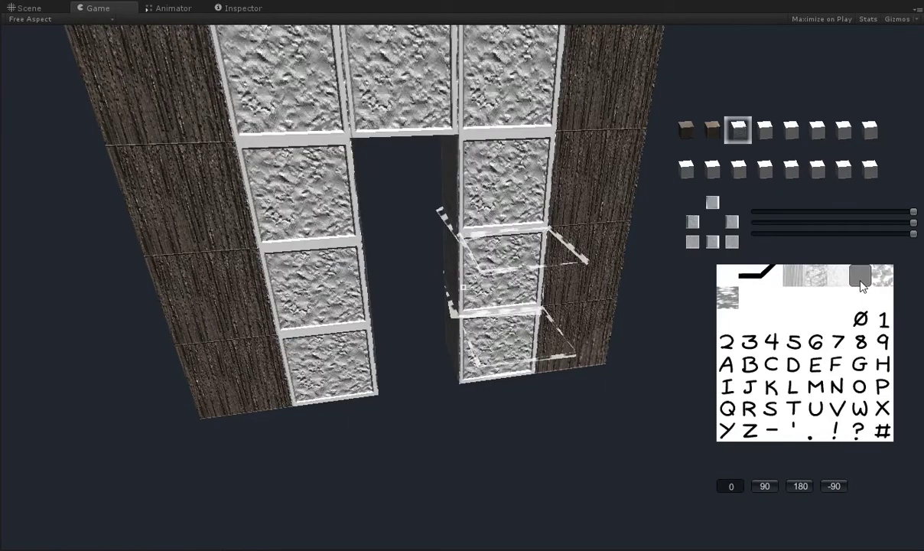
pyautogui.click(837, 365)
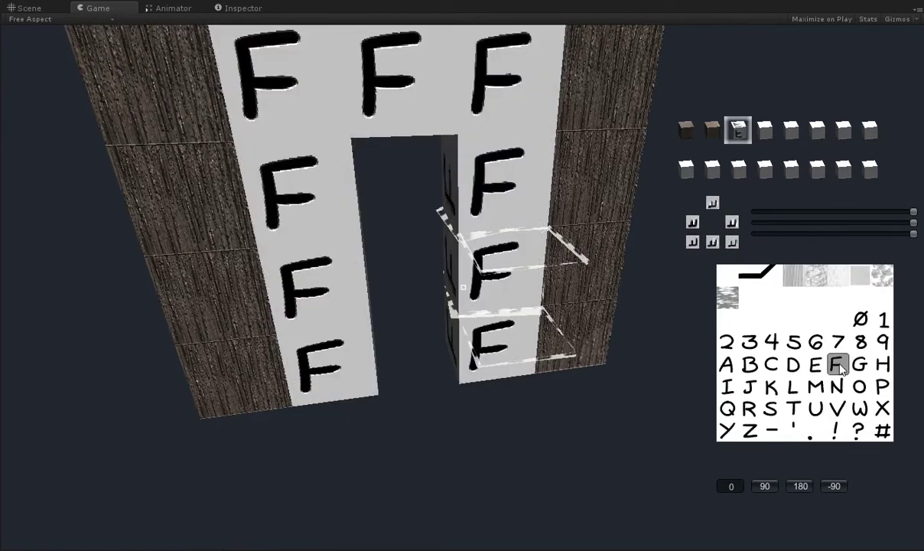
pyautogui.click(838, 431)
pyautogui.click(861, 294)
pyautogui.click(862, 277)
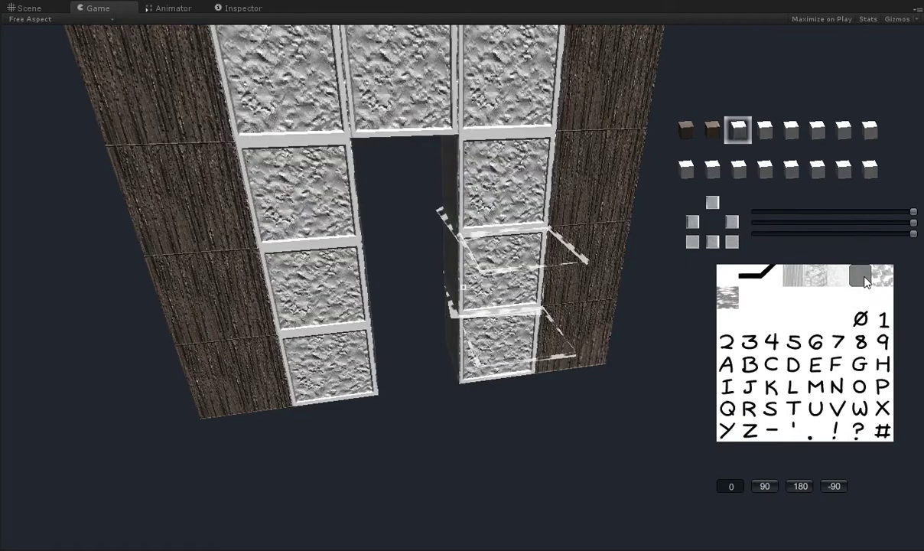
pyautogui.press('Tab')
# - Tint all faces of the third block type dark grey by lowering its three colour channels evenly
pyautogui.press('d')
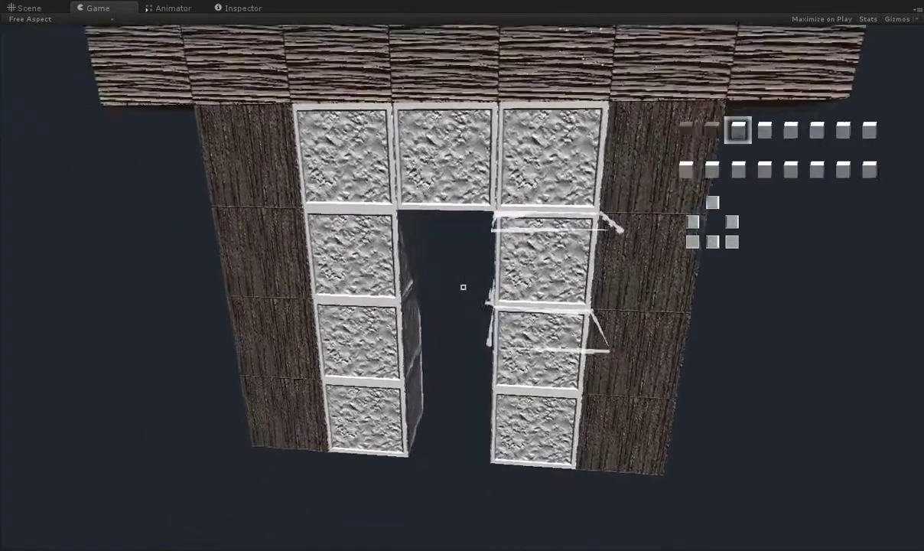
pyautogui.press('Tab')
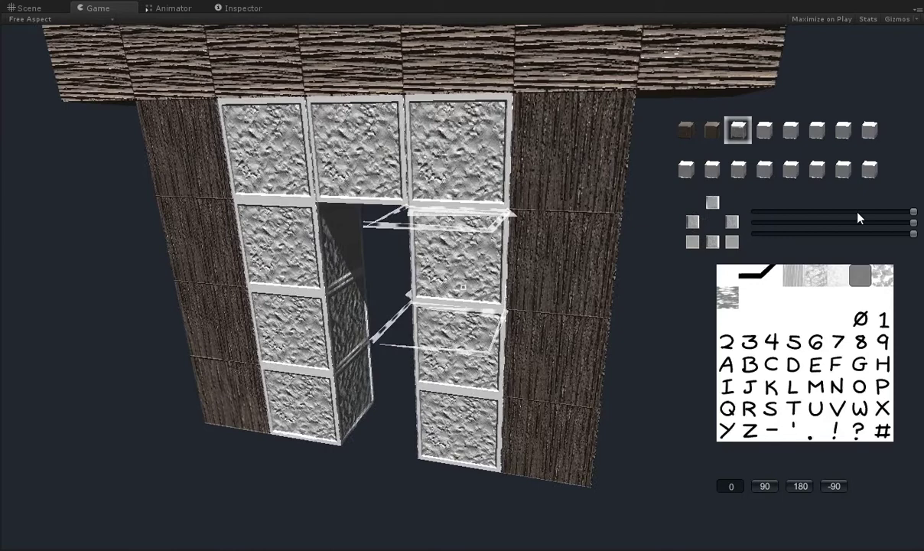
pyautogui.click(856, 213)
pyautogui.click(838, 223)
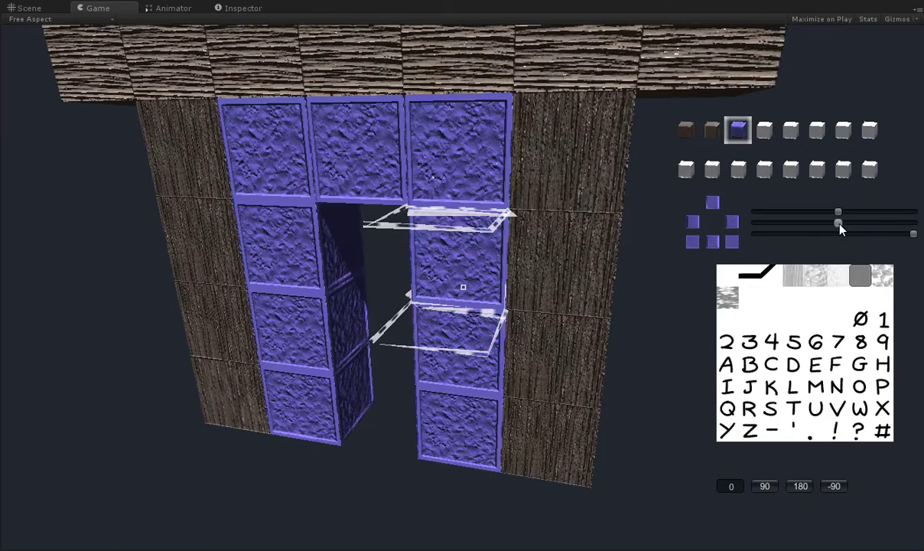
pyautogui.click(839, 233)
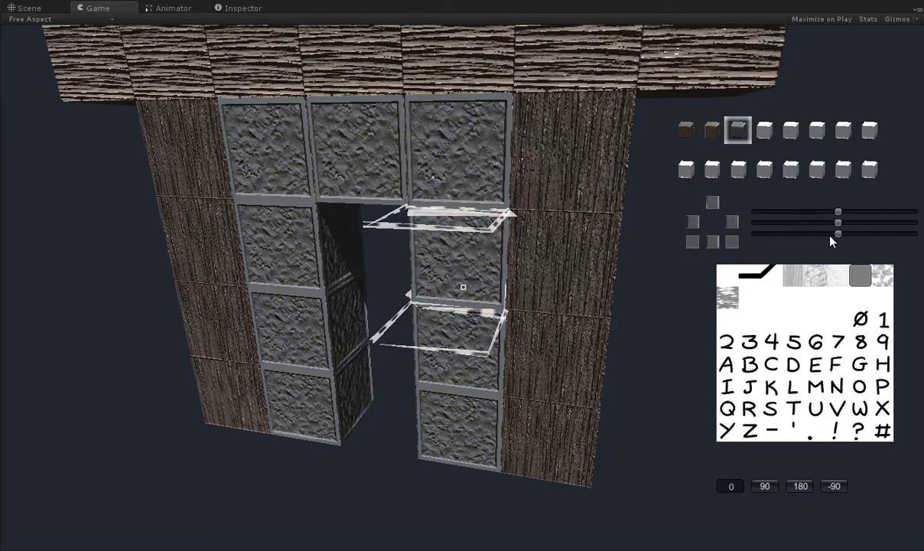
pyautogui.click(810, 223)
pyautogui.click(808, 213)
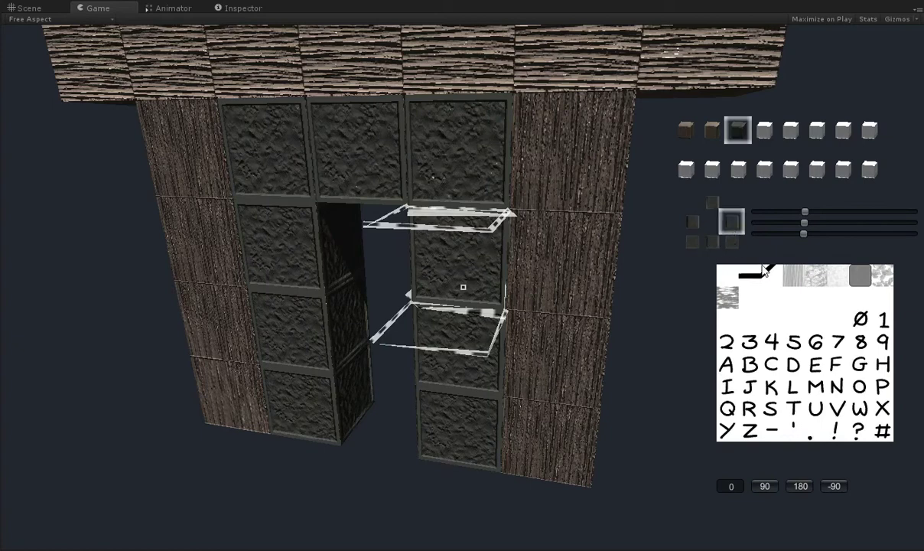
# - Colour the two side faces and the underside of the third block type red by raising their red channel to maximum
pyautogui.moveTo(805, 212); pyautogui.dragTo(913, 213)
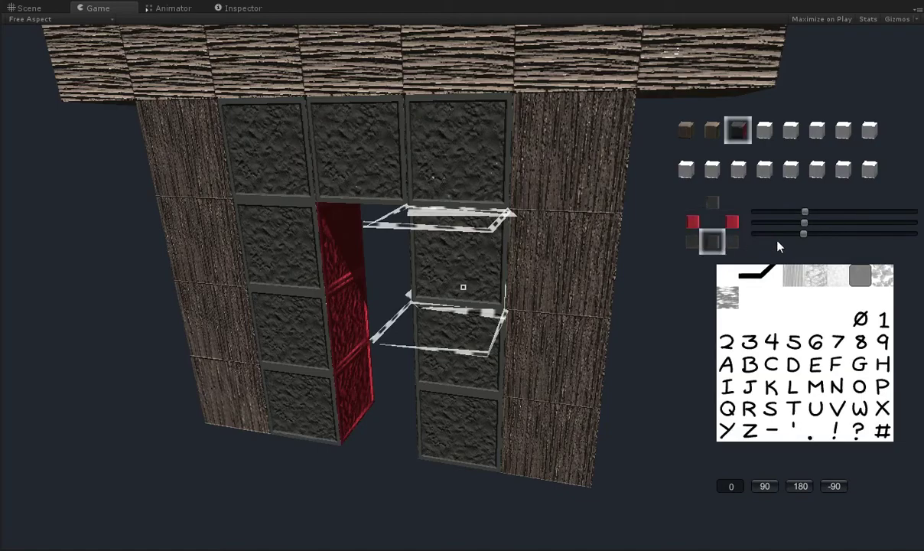
pyautogui.press('Tab')
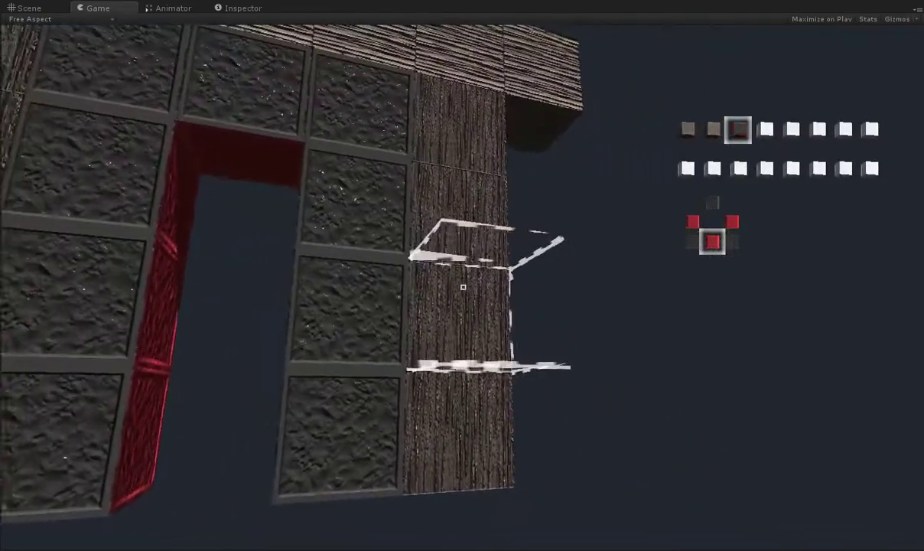
pyautogui.press('a')
# - Apply the straight black stripe texture to the red underside and both red side faces of the third block type
pyautogui.moveTo(463, 287); pyautogui.dragTo(463, 287, button='right')
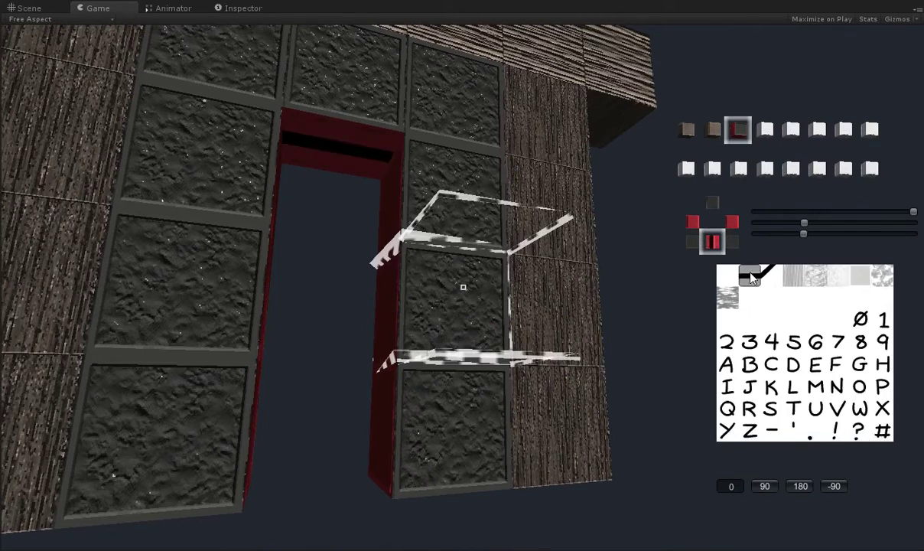
pyautogui.click(736, 226)
pyautogui.click(692, 222)
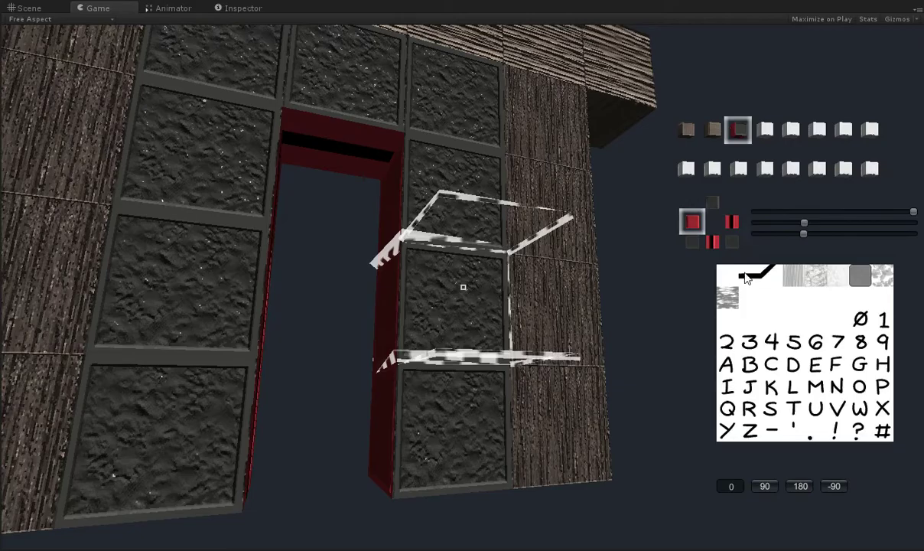
pyautogui.moveTo(463, 287); pyautogui.dragTo(463, 287, button='right')
pyautogui.press('d')
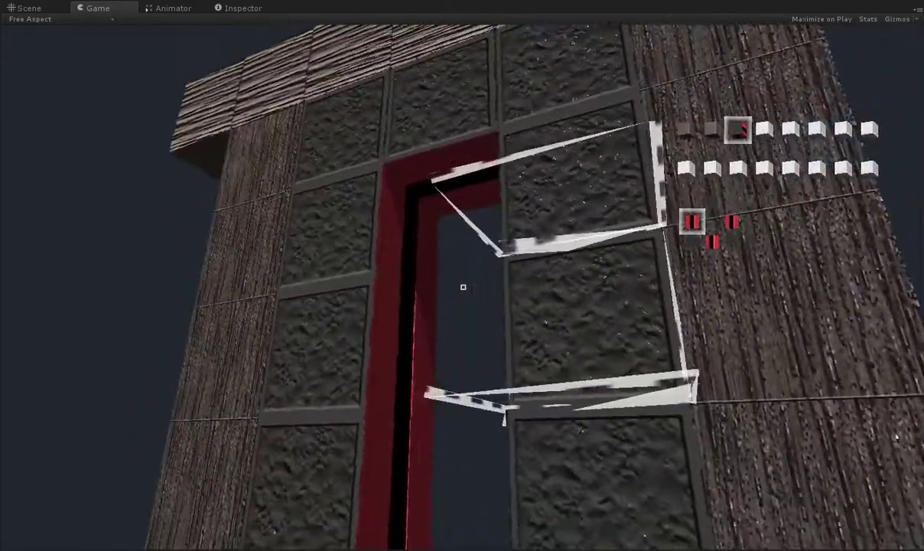
# - Place a row of three green modifier blocks through the upper doorway, inside, in front and behind, to round the arch
pyautogui.press('s')
pyautogui.moveTo(463, 287); pyautogui.dragTo(463, 287, button='right')
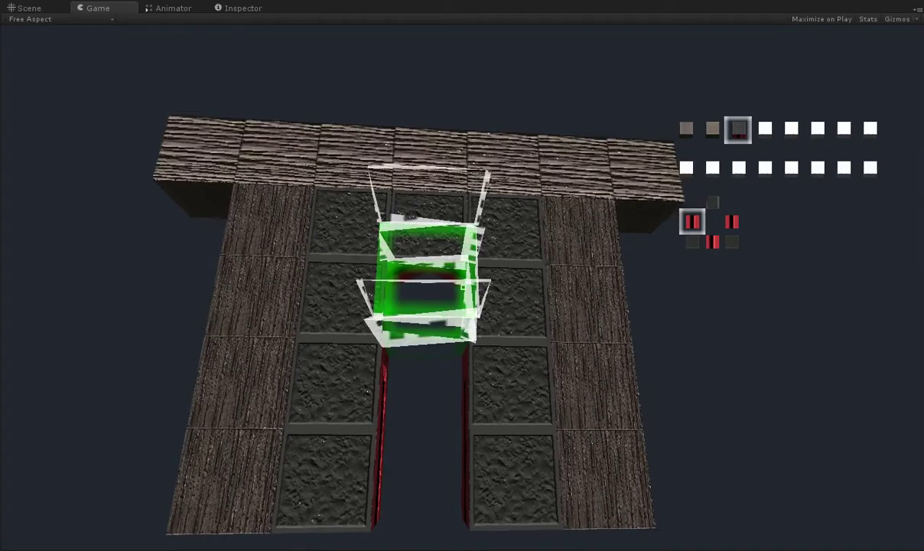
pyautogui.press('a')
pyautogui.press('a')
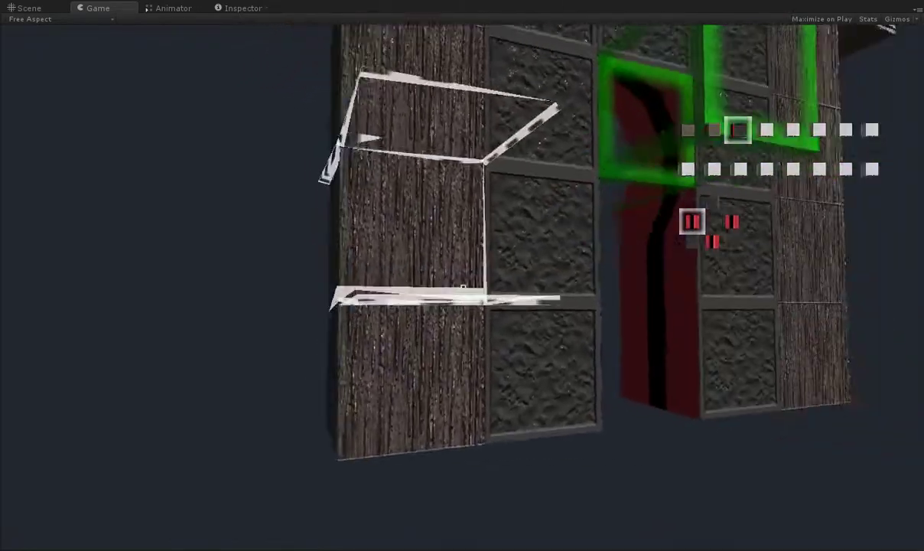
pyautogui.press('w')
pyautogui.press('a')
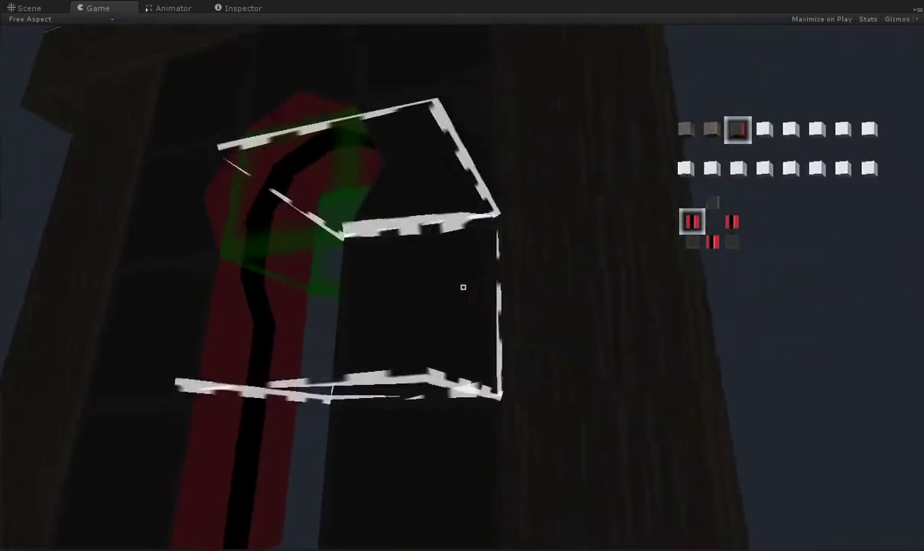
pyautogui.moveTo(463, 287); pyautogui.dragTo(463, 287, button='right')
pyautogui.press('d')
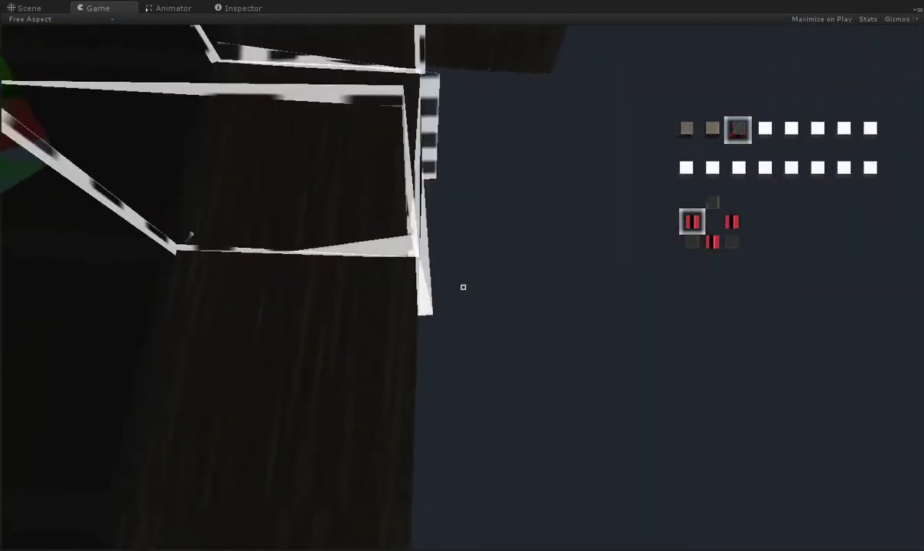
pyautogui.press('d')
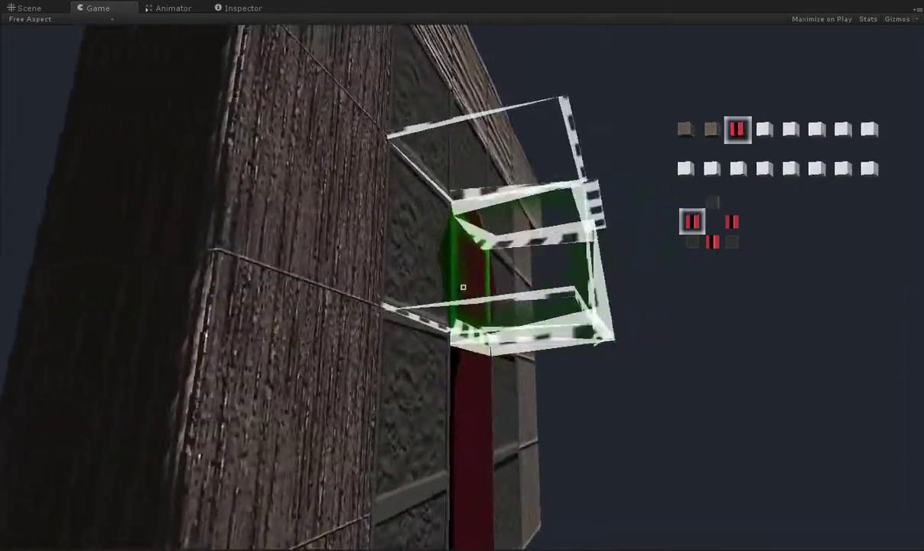
pyautogui.press('d')
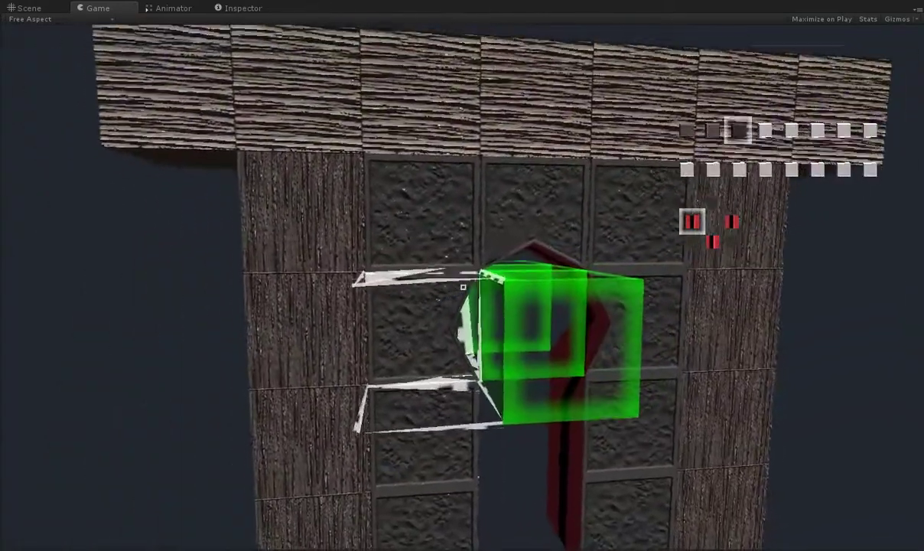
pyautogui.press('d')
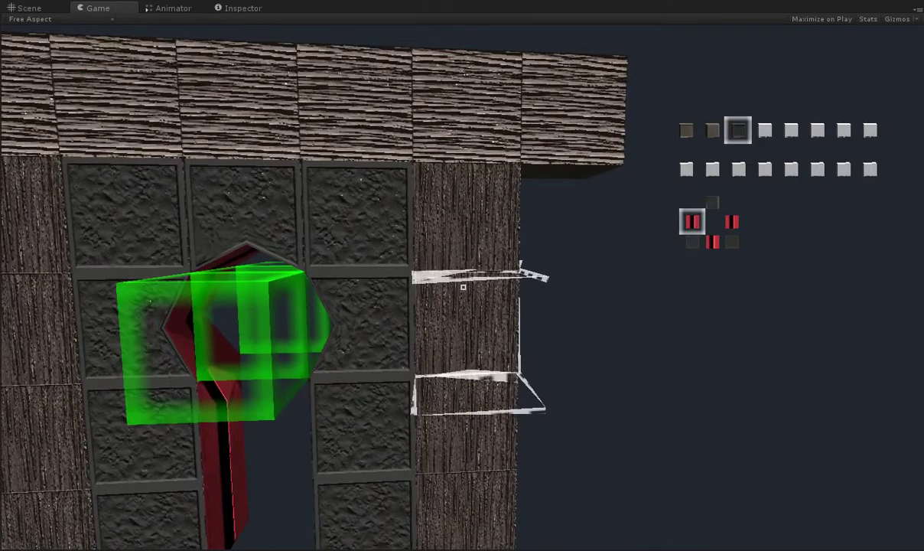
# - Place a row of seven blue modifier blocks along the top of the beam, one above each beam block
pyautogui.press('space')
pyautogui.press('s')
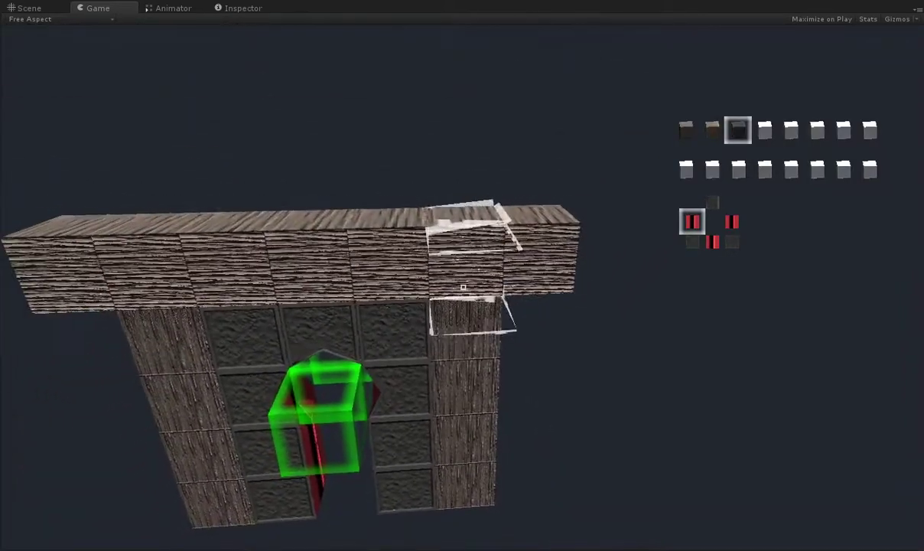
pyautogui.moveTo(463, 287); pyautogui.dragTo(462, 287, button='right')
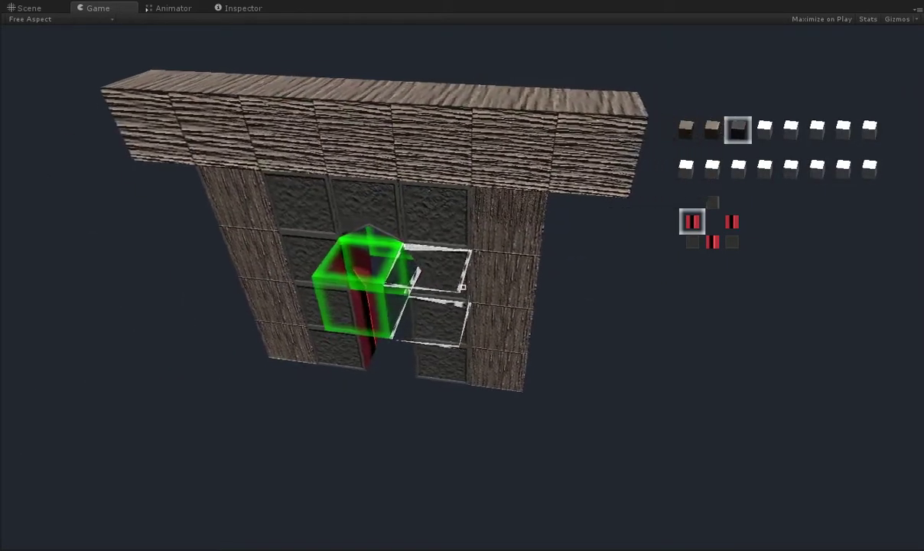
pyautogui.moveTo(463, 287); pyautogui.dragTo(462, 287, button='right')
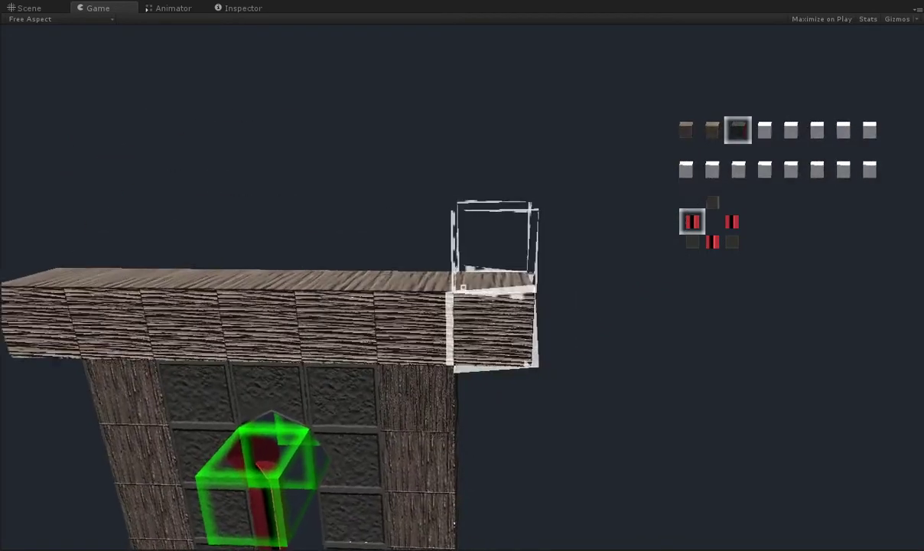
pyautogui.click(463, 287)
pyautogui.click(463, 287)
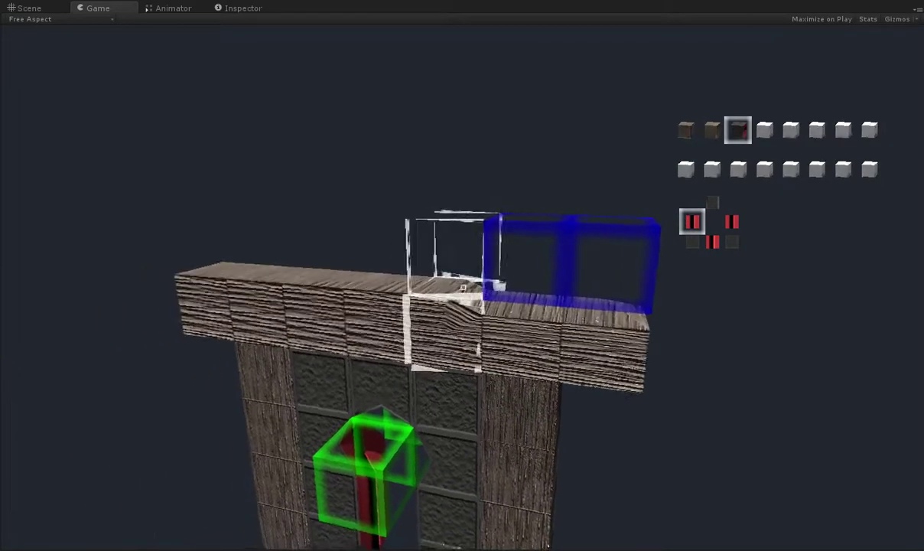
pyautogui.click(463, 287)
pyautogui.click(463, 287)
pyautogui.click(463, 287)
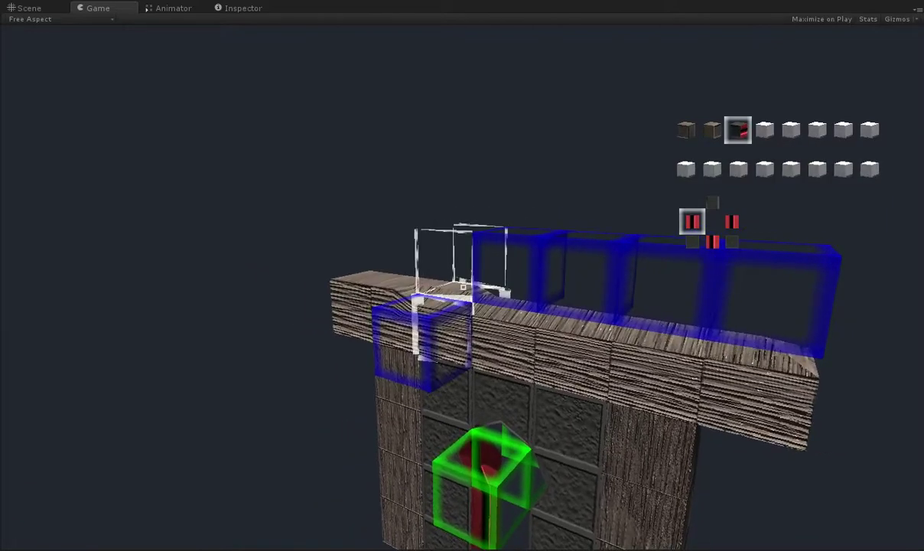
pyautogui.rightClick(463, 287)
pyautogui.moveTo(463, 286); pyautogui.dragTo(463, 286)
pyautogui.press('d')
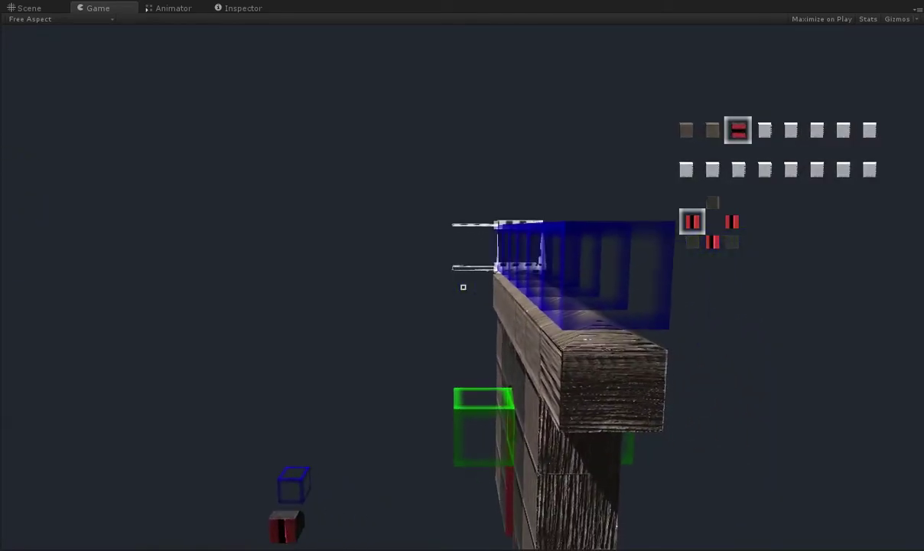
# - Examine the reshaped doorway arch and the beam's top edges from the front, the side and close up
pyautogui.press('a')
pyautogui.moveTo(462, 287); pyautogui.dragTo(463, 286)
pyautogui.press('a')
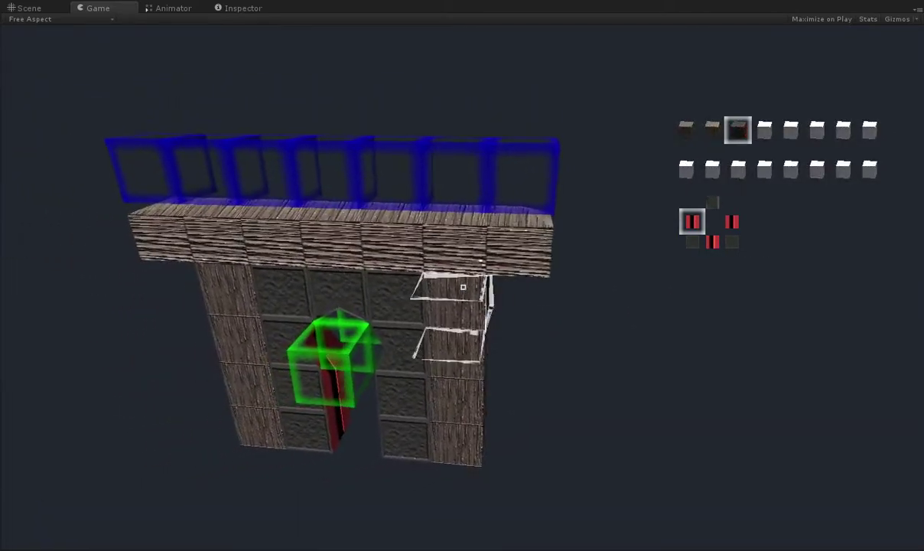
pyautogui.press('w')
pyautogui.press('s')
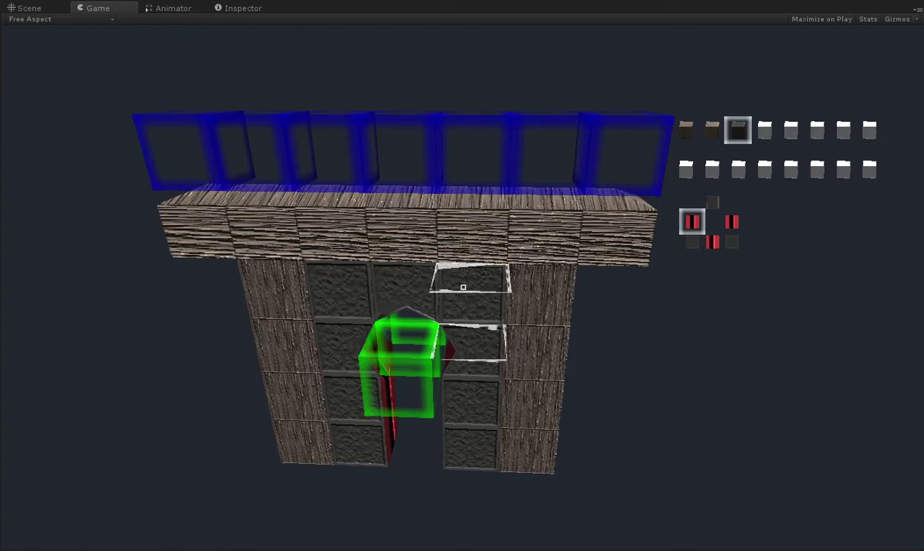
pyautogui.press('w')
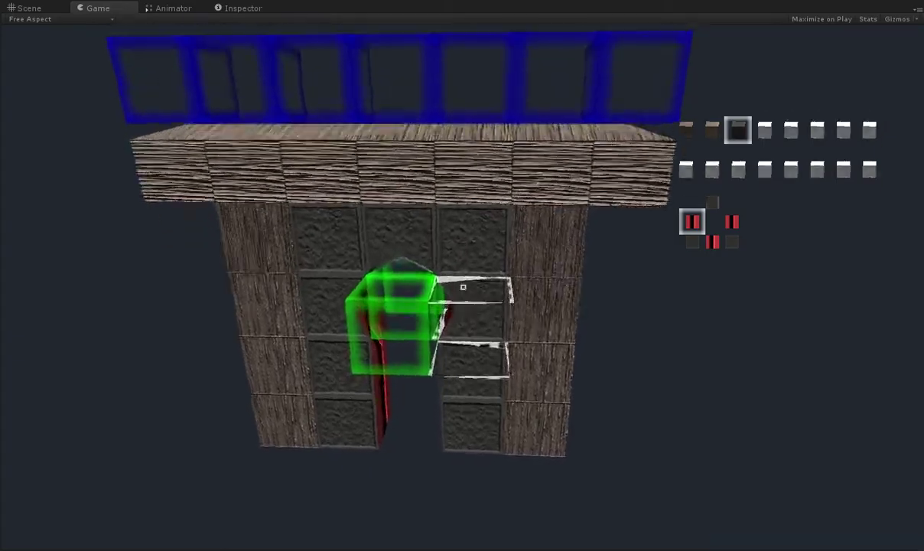
pyautogui.press('w')
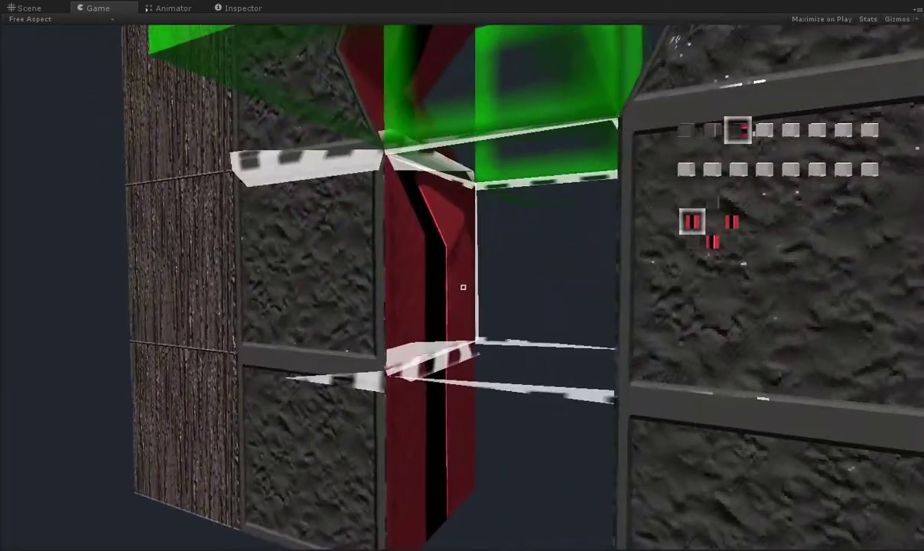
pyautogui.press('s')
pyautogui.press('a')
pyautogui.press('s')
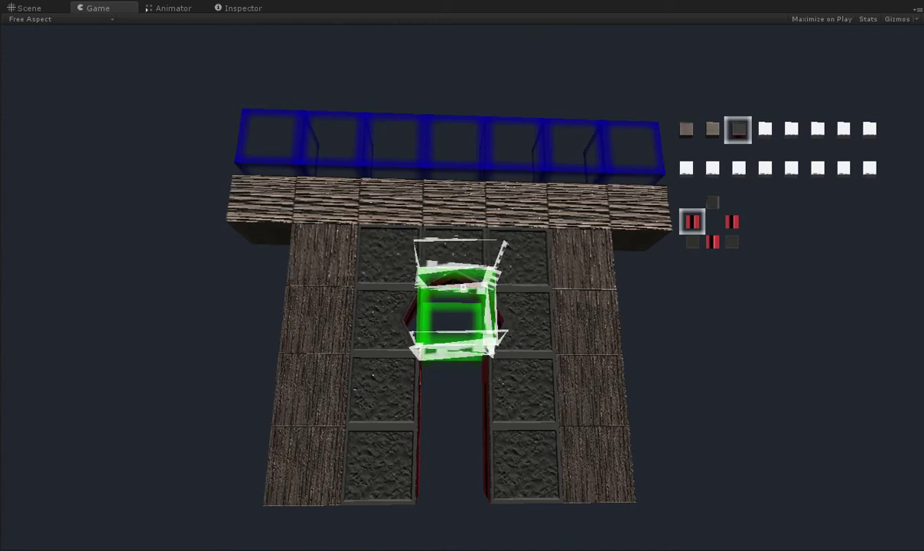
# - Place a column of three blue modifier blocks along the right pillar's outer side, beside its three lowest blocks
pyautogui.press('d')
pyautogui.press('w')
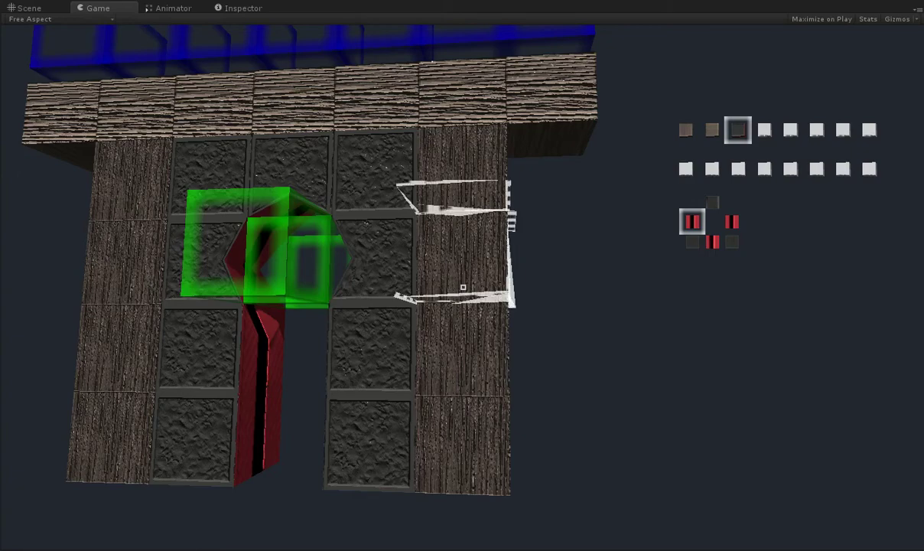
pyautogui.press('d')
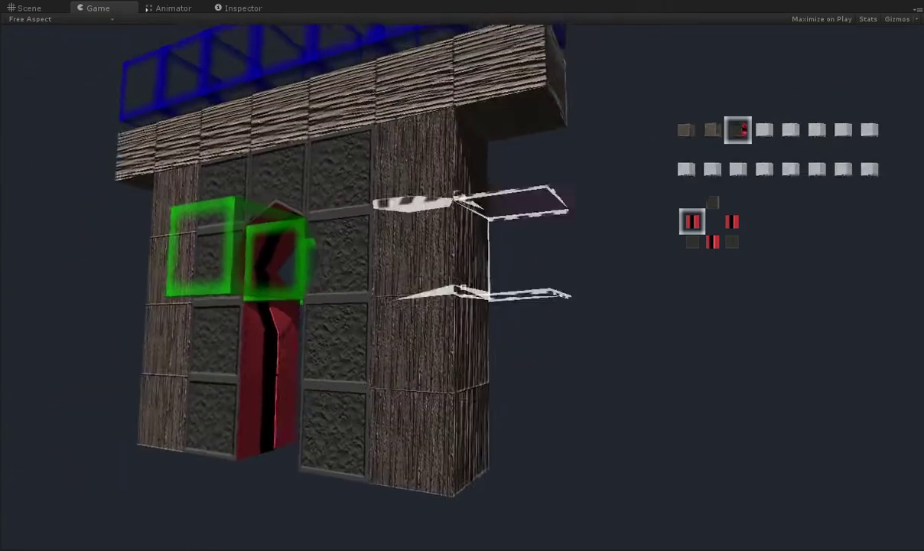
pyautogui.click(463, 287)
pyautogui.click(462, 287)
pyautogui.click(462, 287)
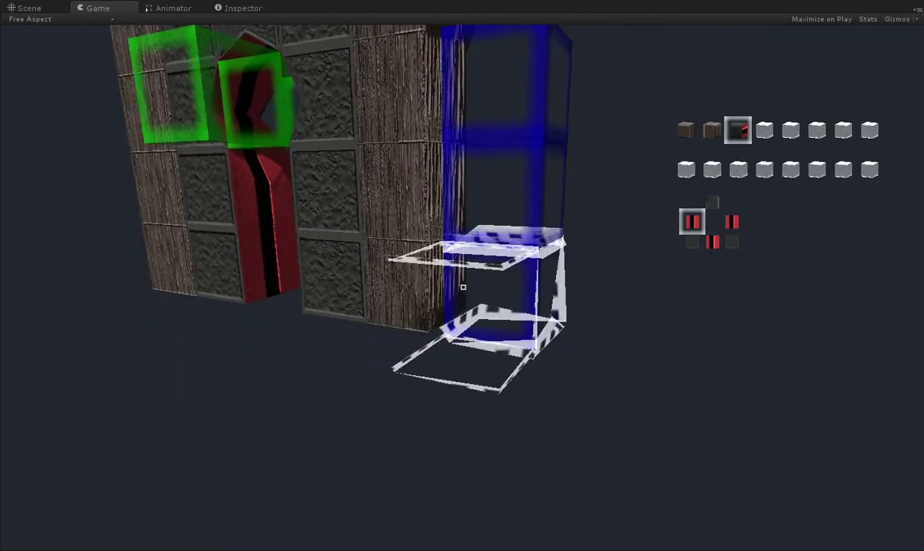
# - Place a matching column of three blue modifier blocks along the left pillar's outer side, beside its three lowest blocks
pyautogui.press('a')
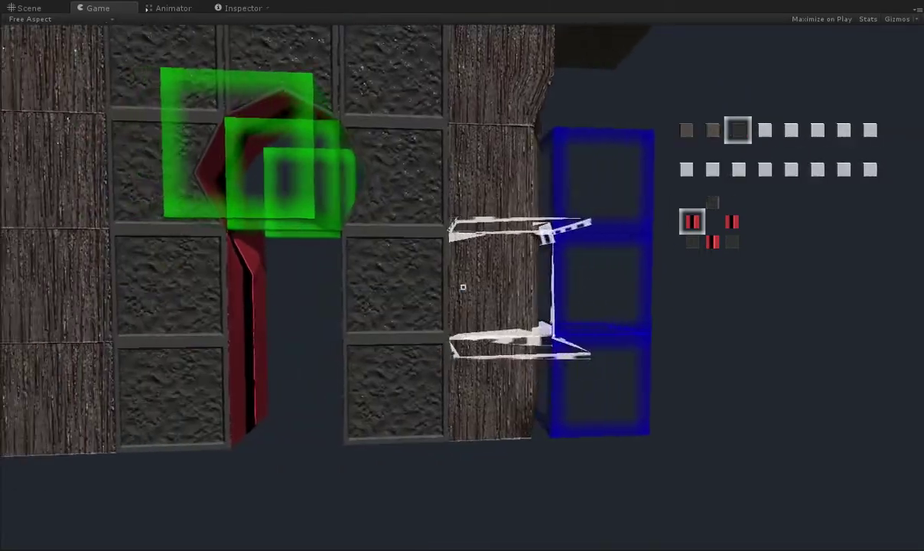
pyautogui.press('a')
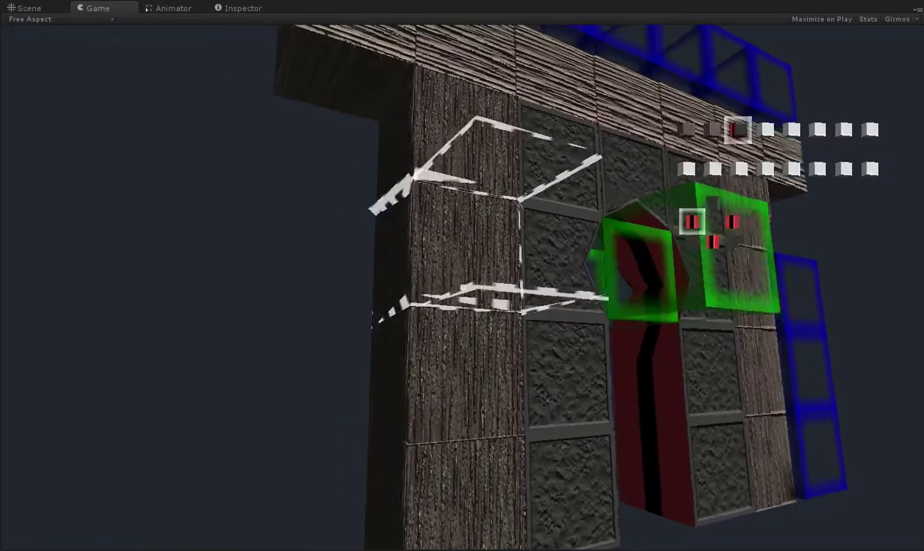
pyautogui.press('a')
pyautogui.click(462, 287)
pyautogui.click(463, 287)
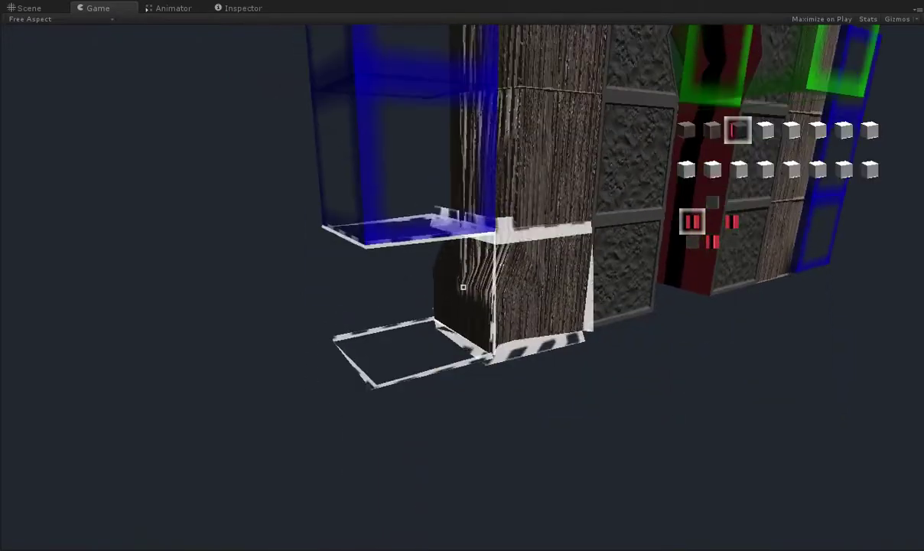
pyautogui.click(463, 287)
pyautogui.press('d')
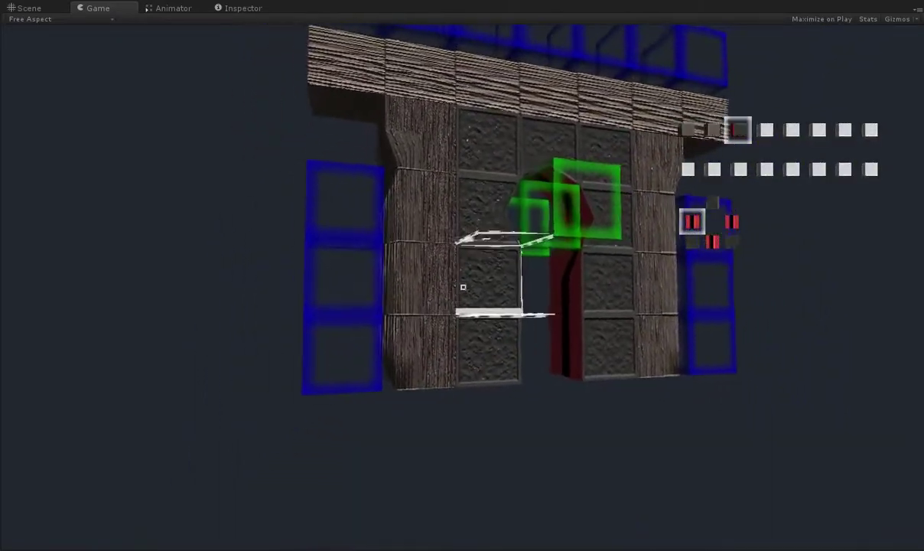
pyautogui.press('d')
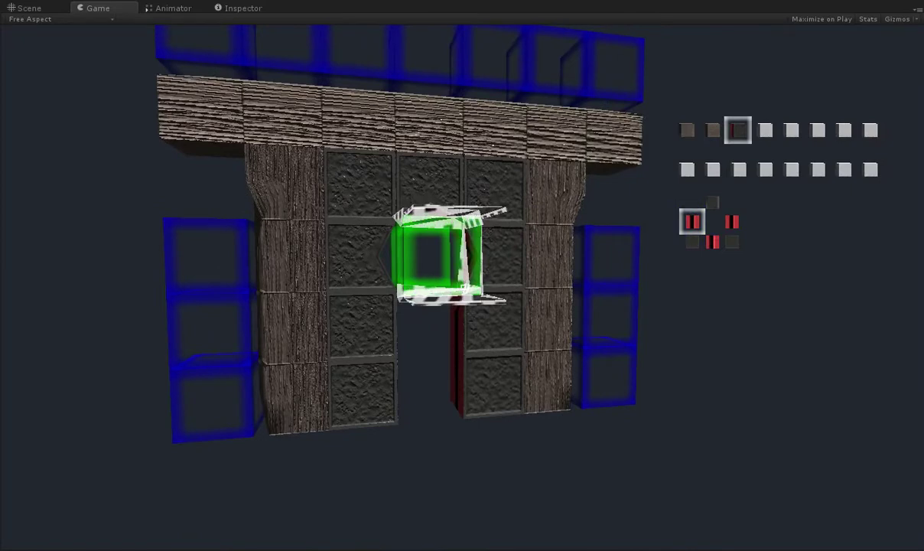